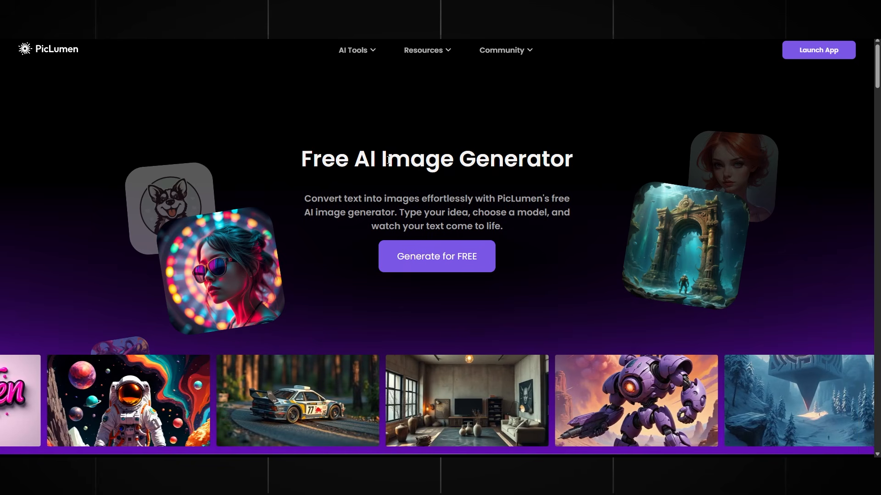
Step: Look through the PicLumen home page, examining the image previews, AI editing tools and fine-tuned models
scroll(552, 238, "down", 5)
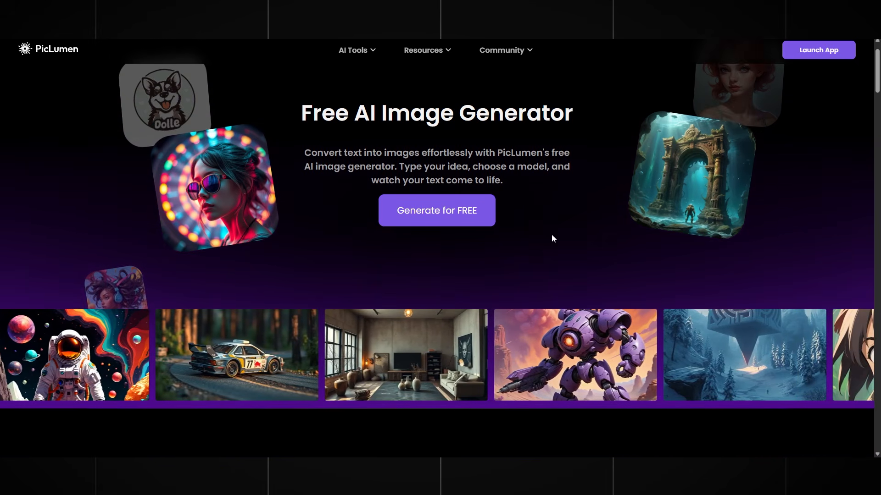
scroll(552, 236, "down", 6)
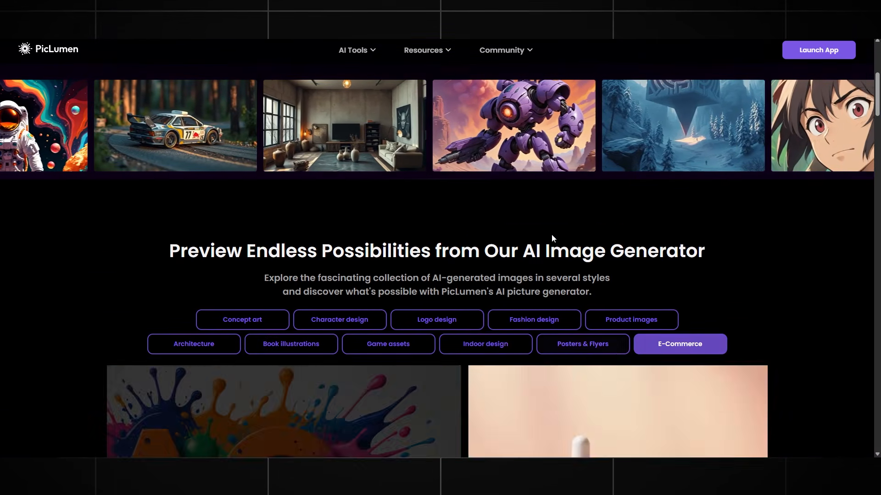
scroll(793, 236, "down", 1)
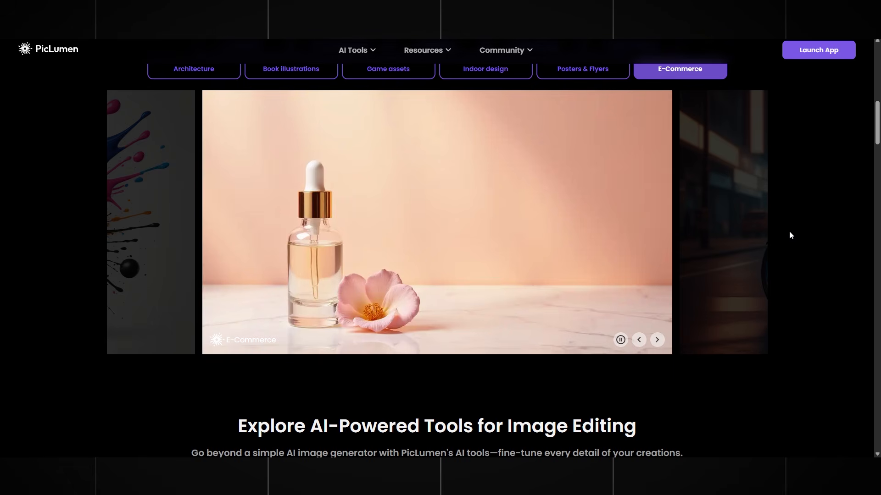
left_click(657, 339)
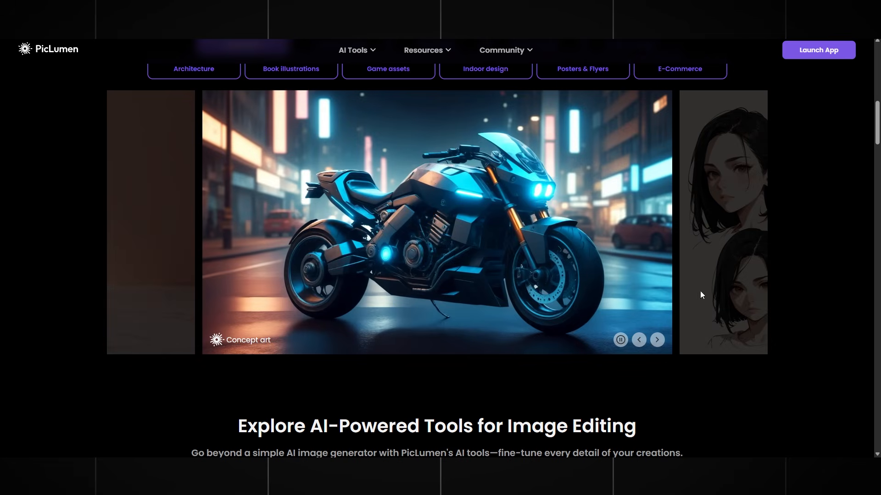
scroll(707, 294, "down", 3)
scroll(734, 294, "down", 3)
scroll(773, 284, "down", 4)
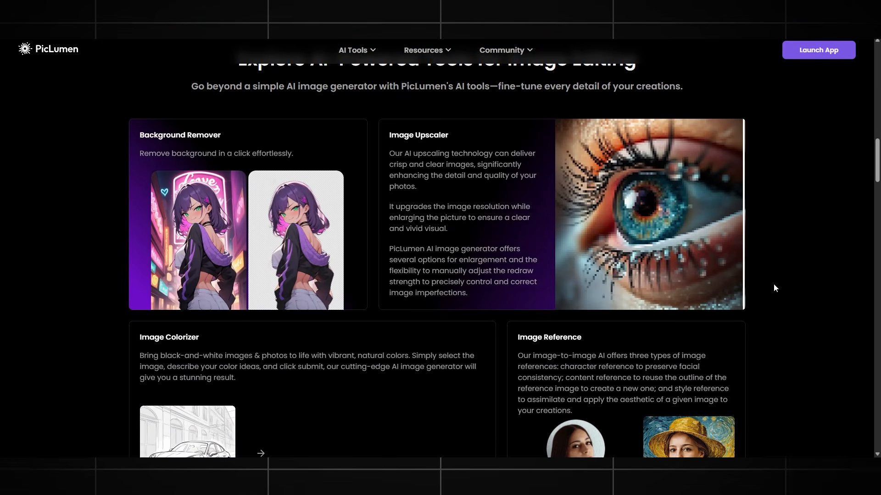
scroll(773, 284, "down", 5)
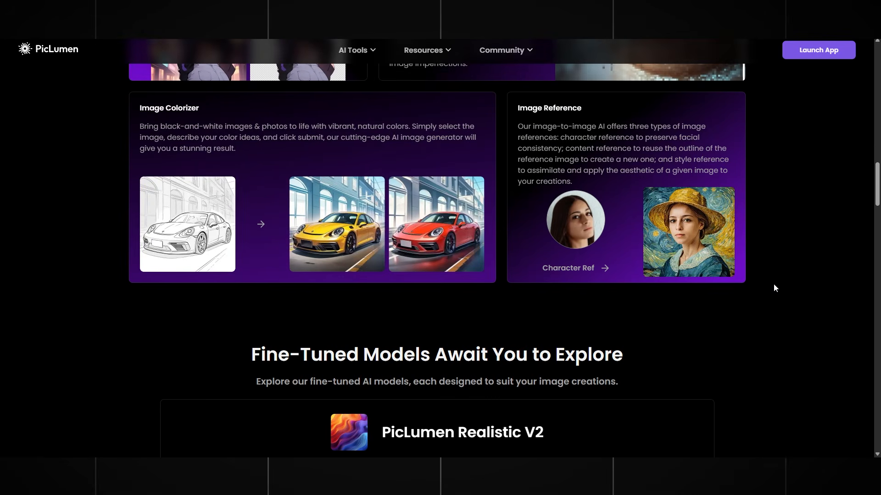
scroll(773, 285, "down", 8)
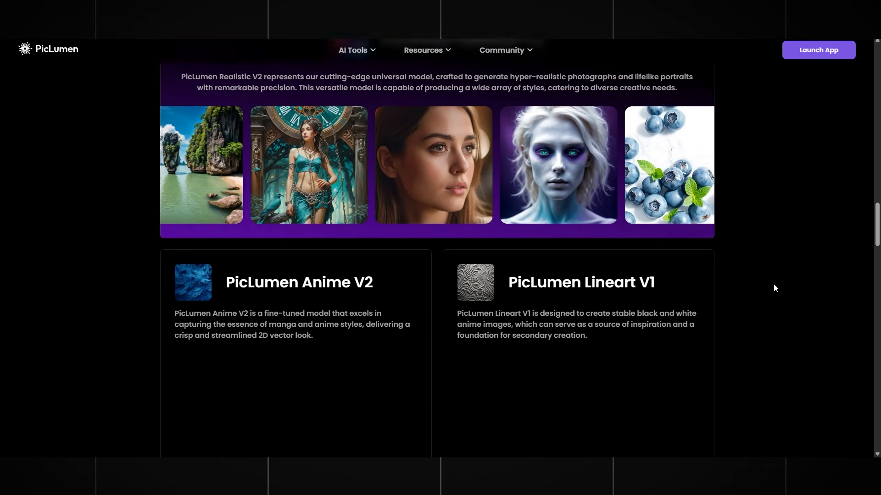
scroll(774, 288, "down", 8)
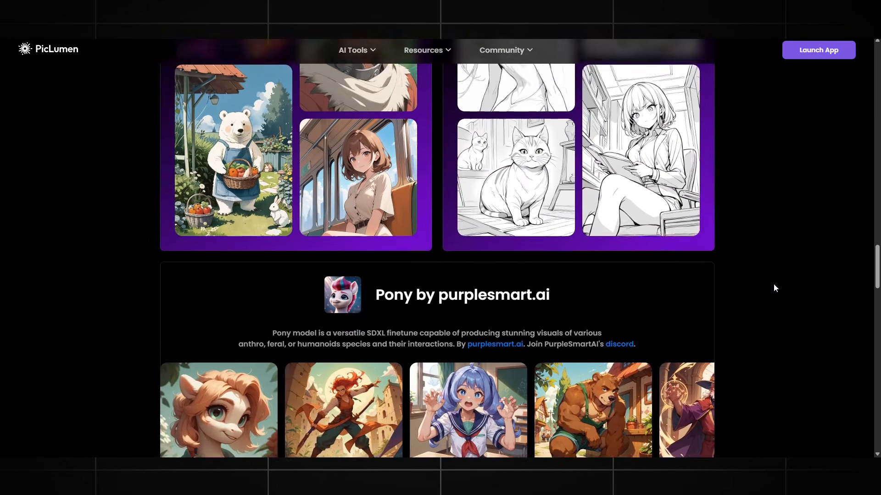
scroll(773, 284, "down", 4)
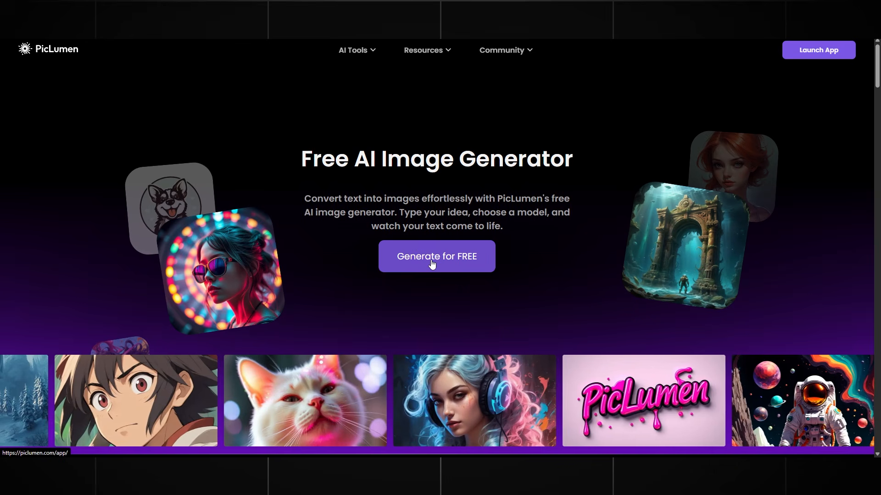
Step: Launch the free image generator, dismissing the daily rewards offer, and browse the community's trending images
left_click(431, 260)
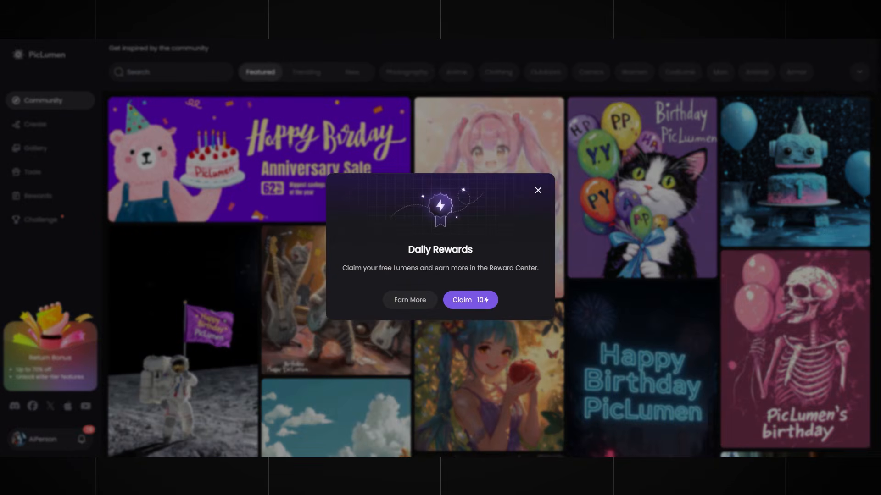
left_click(318, 258)
left_click(306, 77)
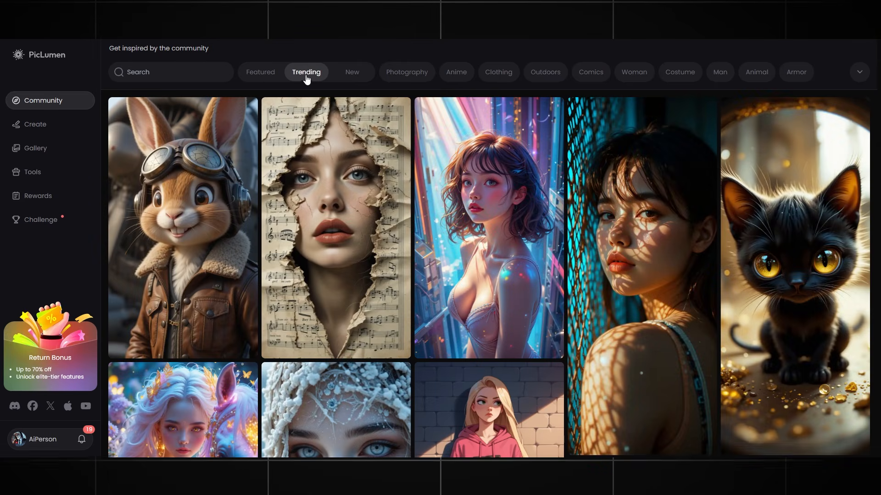
scroll(879, 145, "down", 10)
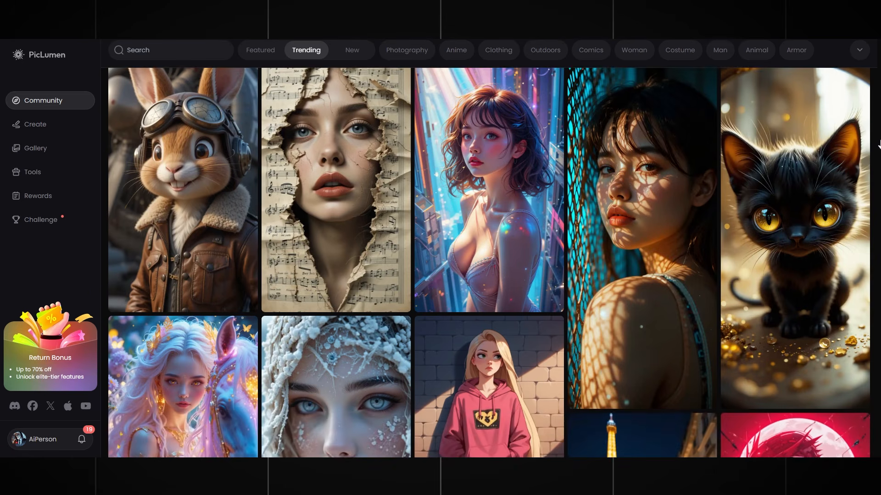
scroll(879, 145, "down", 6)
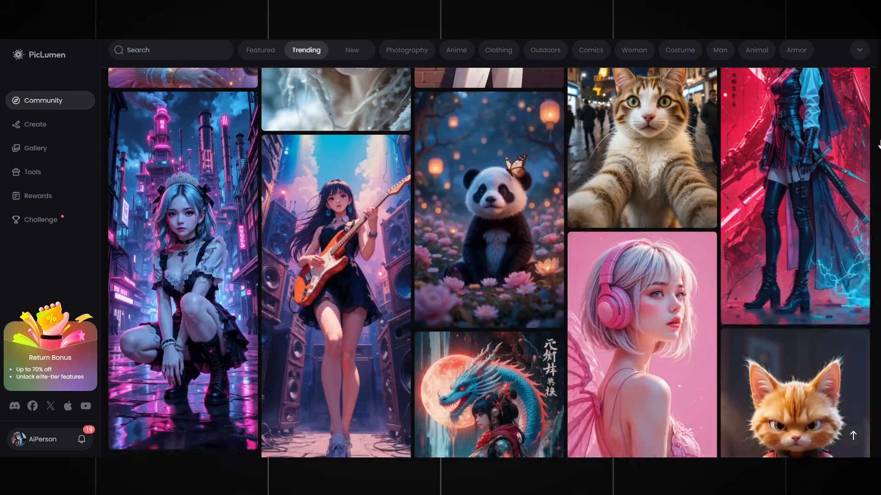
scroll(879, 145, "down", 3)
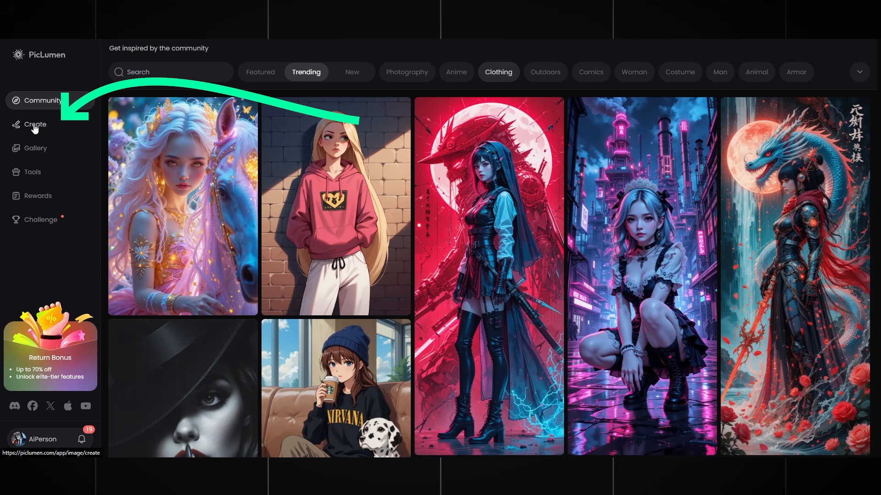
Step: Open the image creation workspace and read its starting instructions
left_click(35, 125)
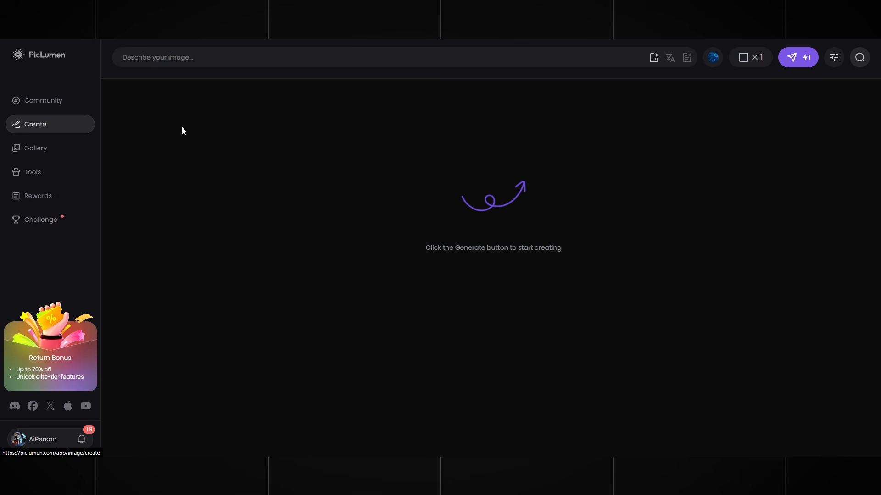
left_click_drag(426, 248, 564, 248)
left_click(580, 248)
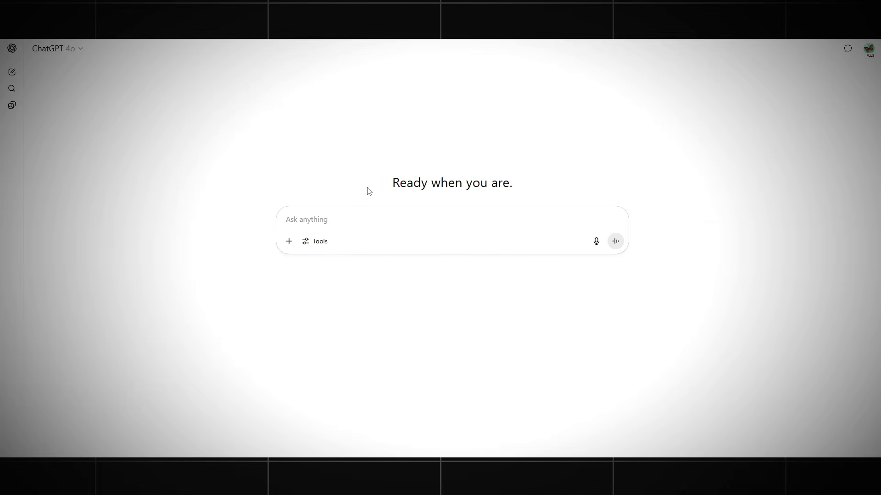
Step: In ChatGPT, request a realistic image prompt for a cute, slightly orange monkey with human hands and feet viewing a store's ice cream display; select the result
left_click_drag(388, 183, 545, 184)
left_click(554, 180)
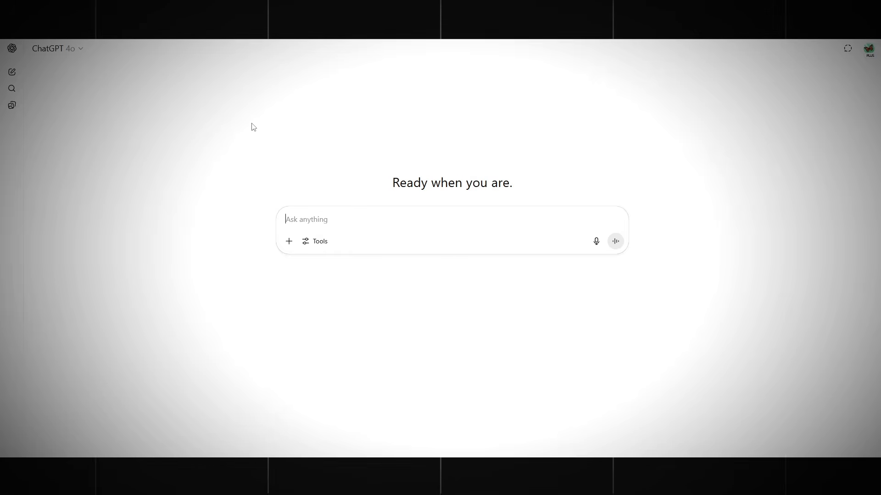
type("Write me a prompt for creating an image: a cute little monkey with a slightly orange color, with human hands and feet, looking at an ice cream display in a store, realistic graphics.")
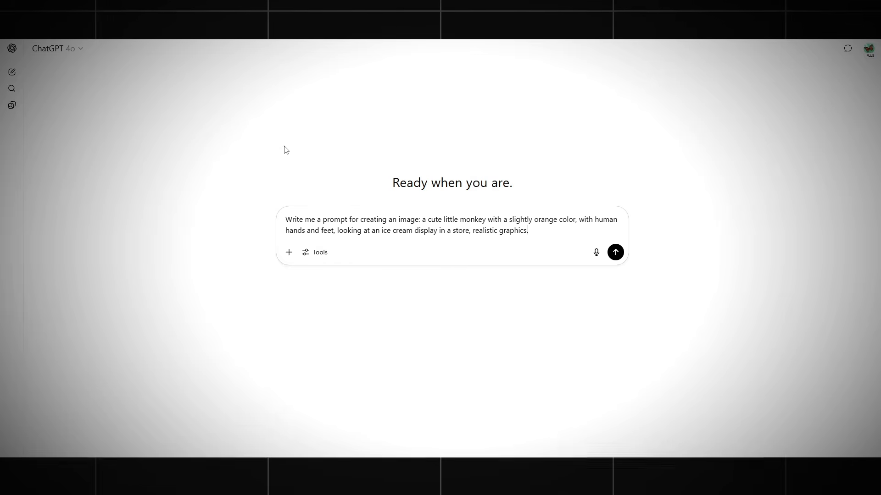
left_click(616, 253)
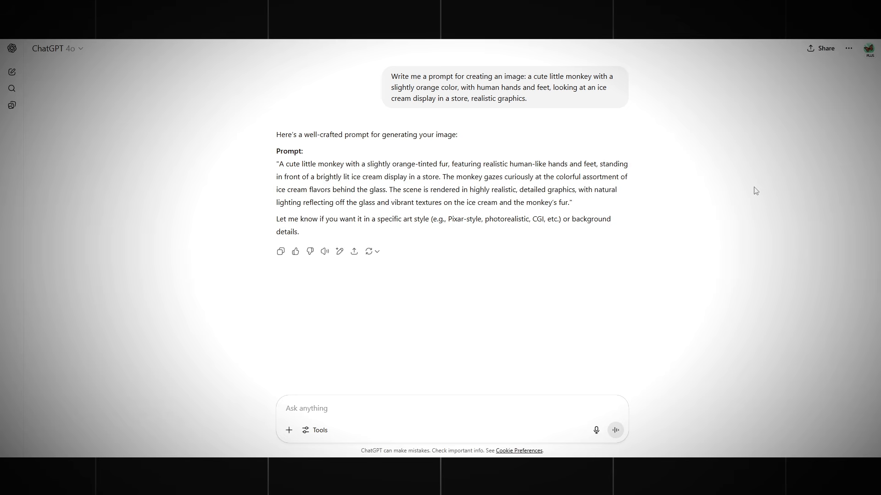
left_click_drag(280, 164, 301, 216)
left_click_drag(397, 213, 565, 202)
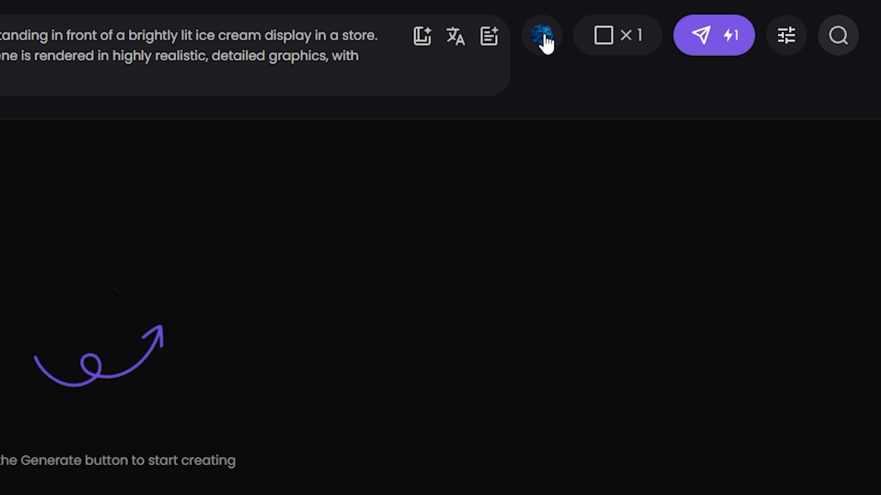
Step: In PicLumen, choose a different model for the pasted prompt and generate 2 images at a 9:16 aspect ratio
left_click(544, 37)
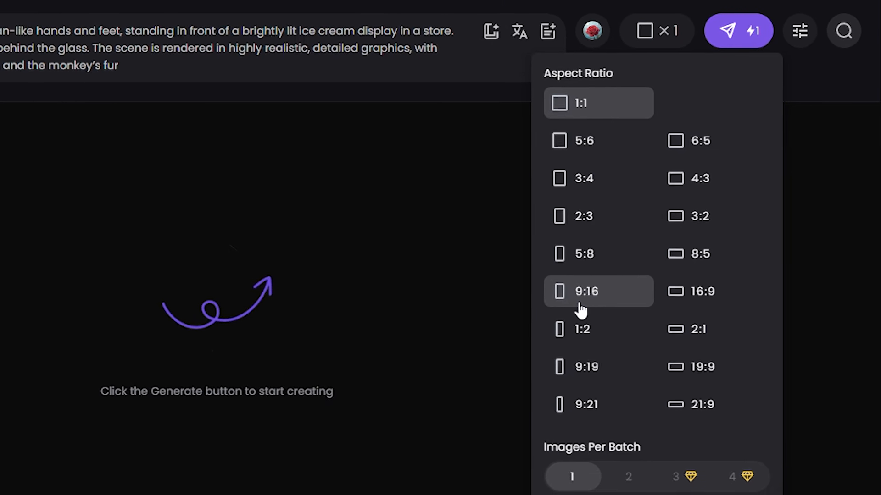
left_click(587, 302)
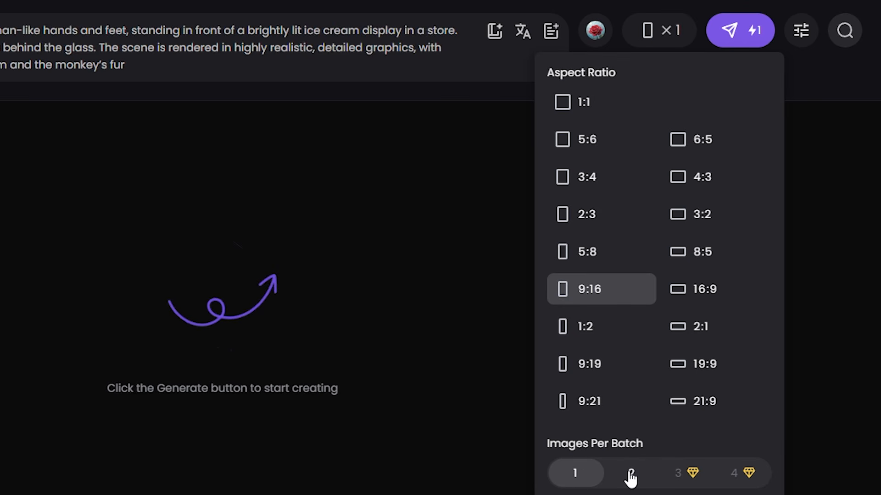
left_click(630, 477)
left_click(801, 30)
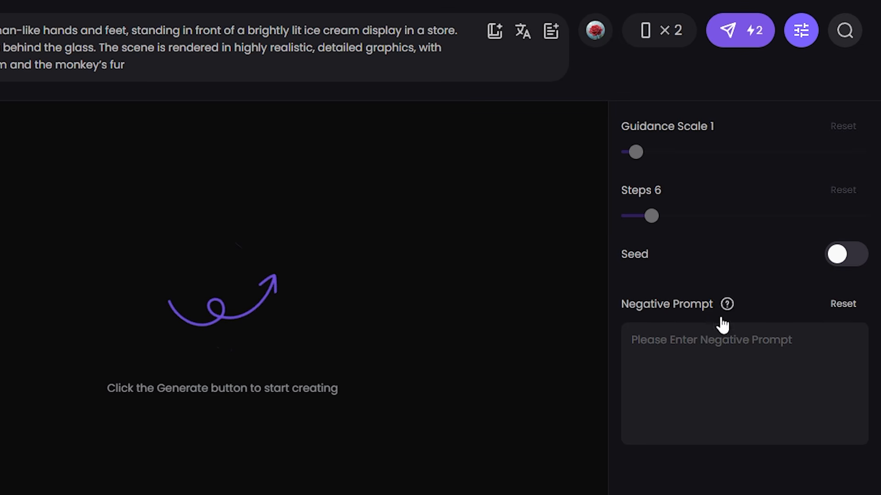
left_click(734, 30)
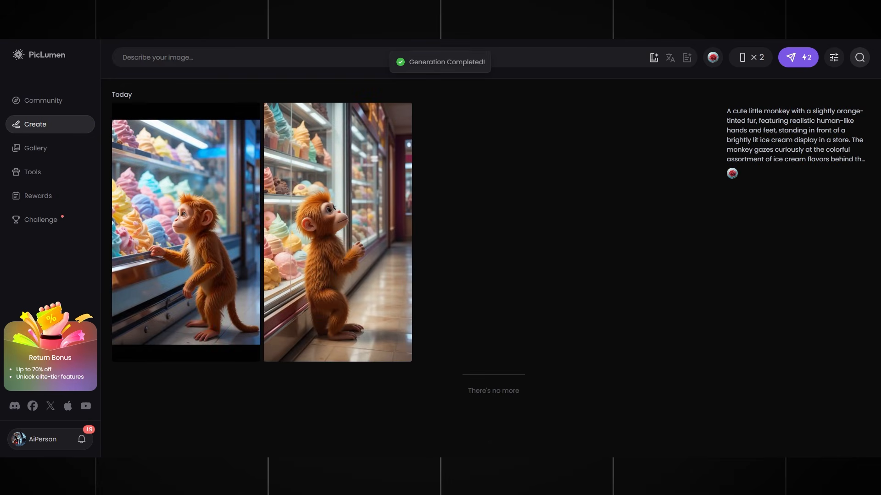
Step: Switch to ChatGPT and ask it to continue the prompt with the same monkey running down the street with stolen ice cream, the store behind her
left_click(203, 197)
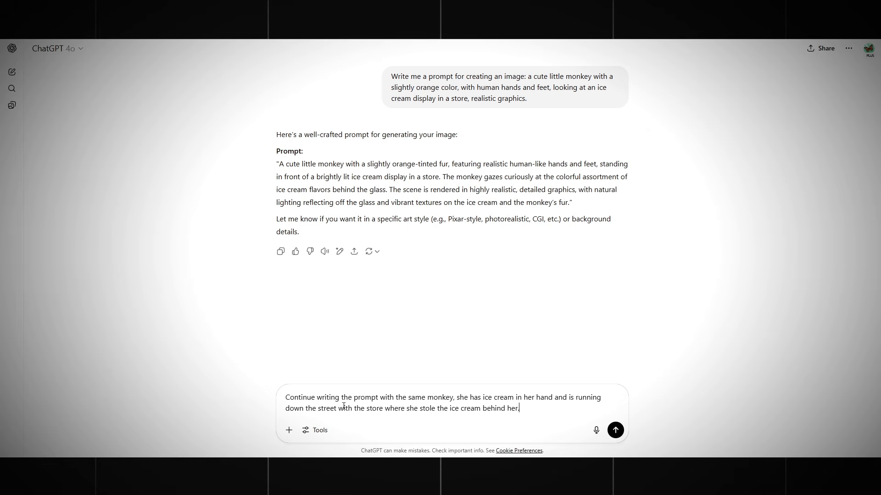
key("Return")
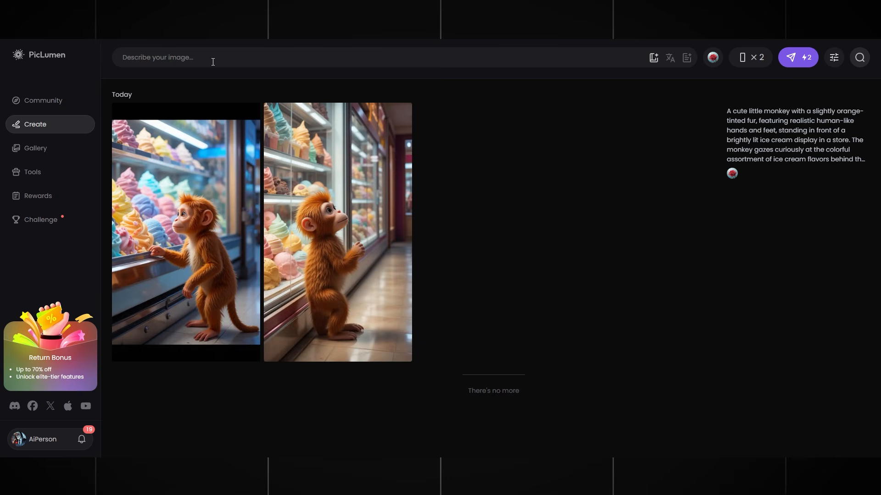
Step: In PicLumen, enter the continued prompt about the monkey running down a lively city street with an ice cream cone and generate the images
left_click(213, 59)
type("the same cute, slightly orange monkey is seen outside the store, clutching an ice cream cone in one human-like hand and running down a lively city street. Her expression is a mix of mischief and delight. The ice cream shop is visible in the background, with the door still swinging open and a startled clerk inside. The urban setting features realistic building textures, sidewalks, and subtle motion blur to emphasize her quick getaway. The image maintains a high level of realism, with dynamic lighting, detailed fur, and lifelike reflections on the store windows")
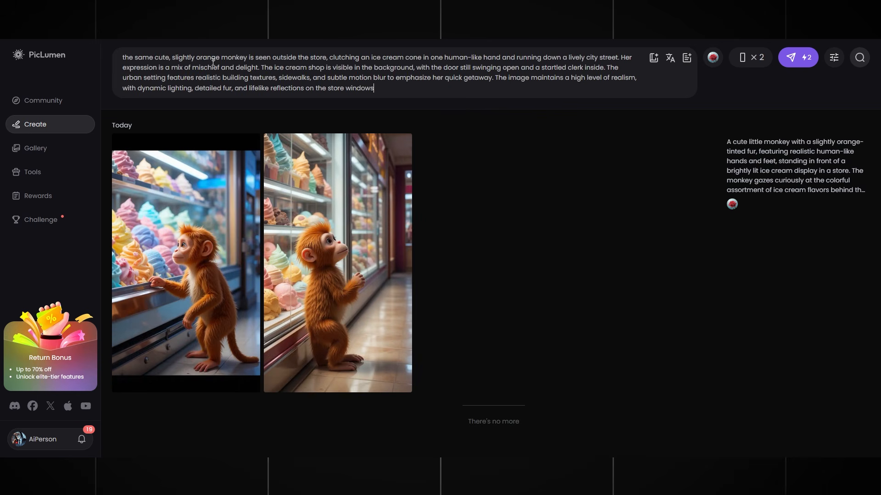
left_click(797, 58)
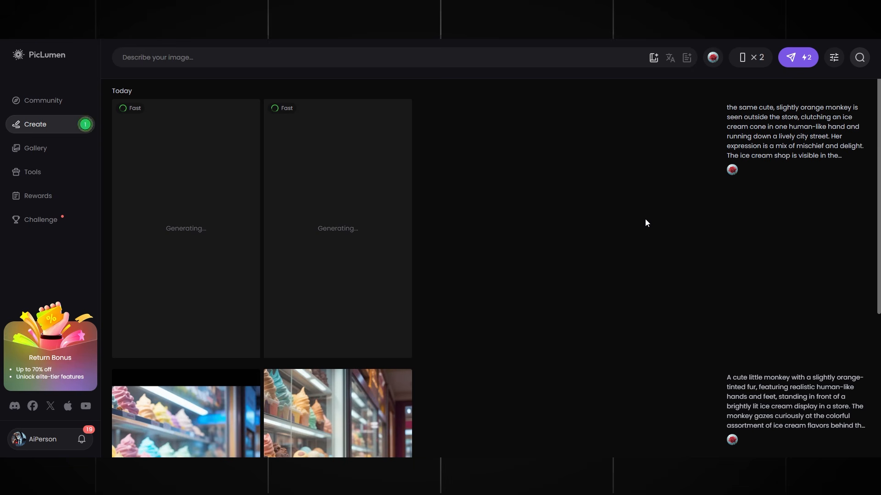
Step: Ask ChatGPT for a prompt of the same monkey eating the ice cream on the corner of the house, with a man walking in the distance
left_click(192, 207)
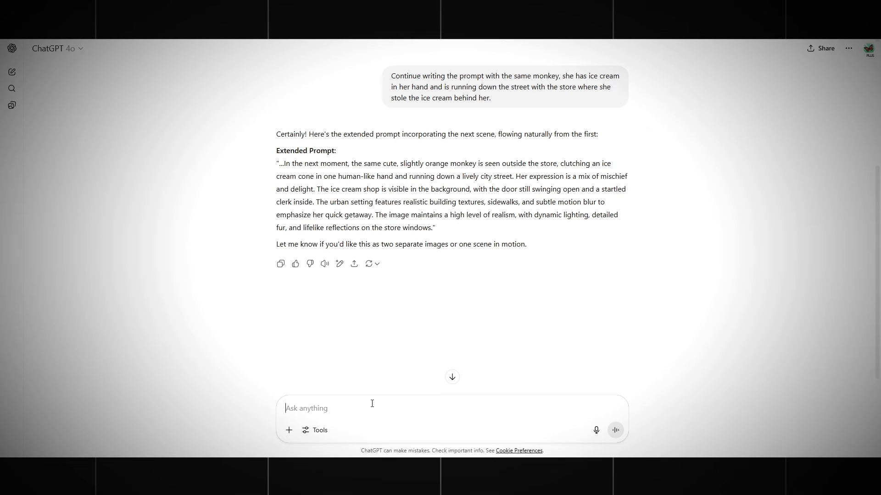
type("The same monkey is standing on the corner of the house eating this ice cream, and in the distance behind her is a man walking.")
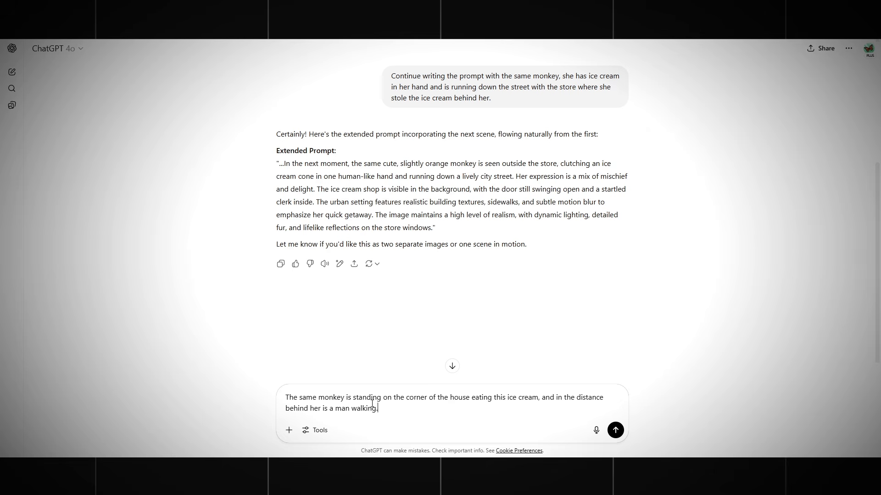
key("Return")
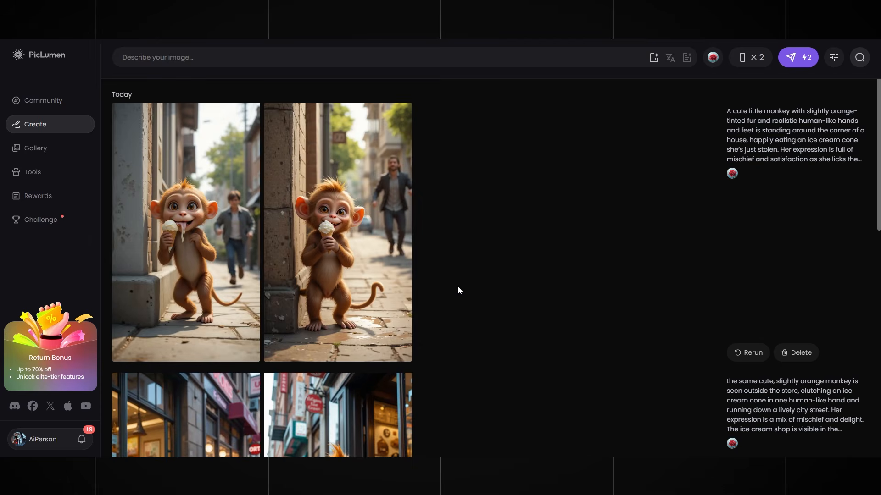
Step: Review the generated monkey images in PicLumen across all three scenes
scroll(463, 307, "down", 4)
scroll(465, 314, "down", 7)
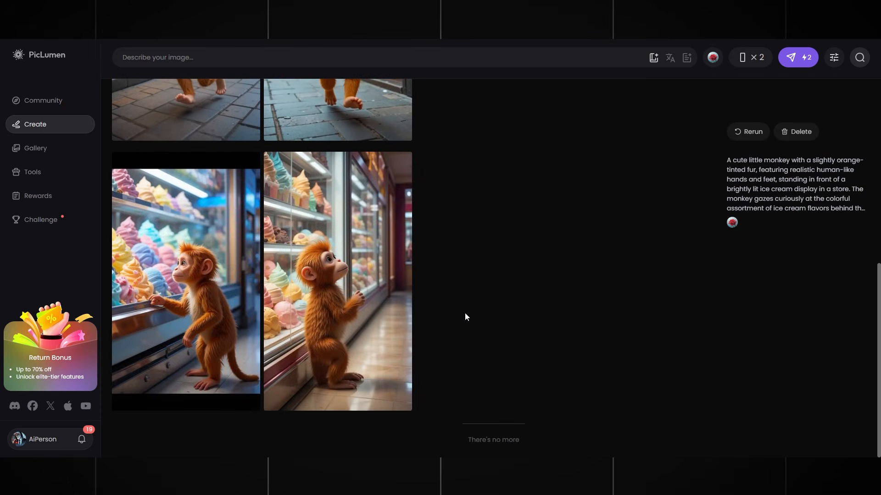
scroll(465, 314, "up", 9)
scroll(464, 317, "up", 3)
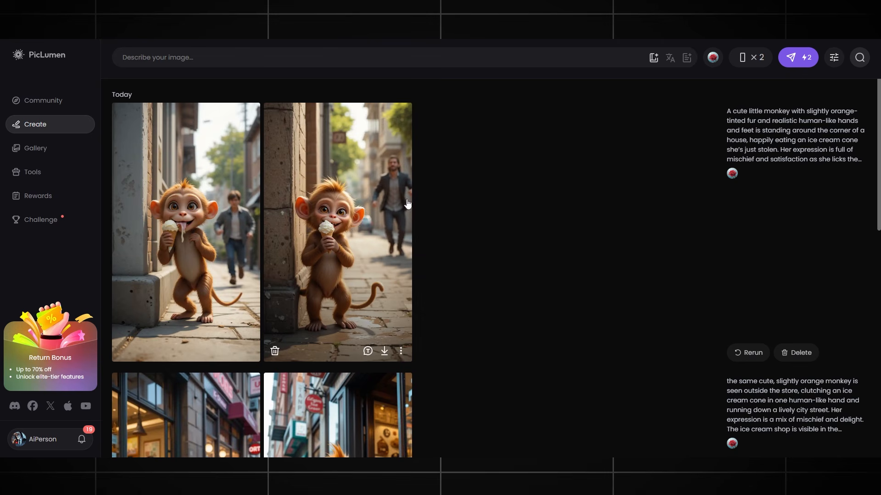
scroll(487, 227, "down", 4)
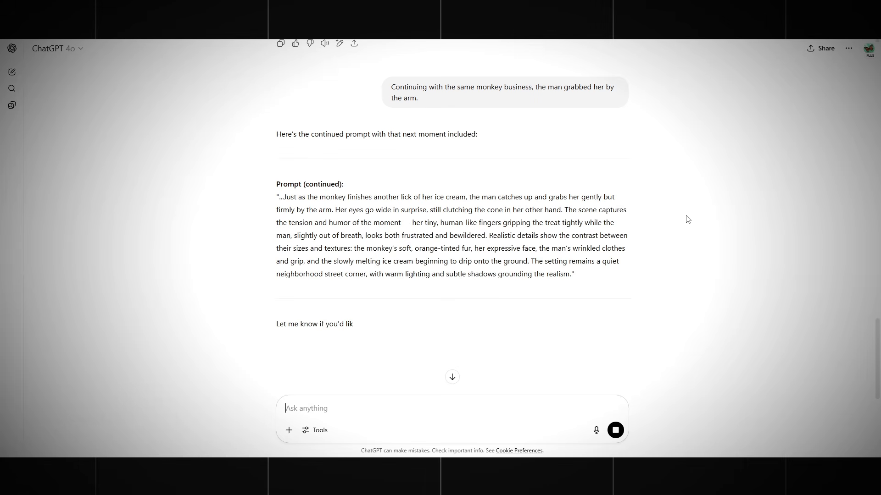
Step: Copy ChatGPT's continued prompt about the man catching up and grabbing the monkey by the arm, without its quotation marks
left_click_drag(284, 197, 563, 272)
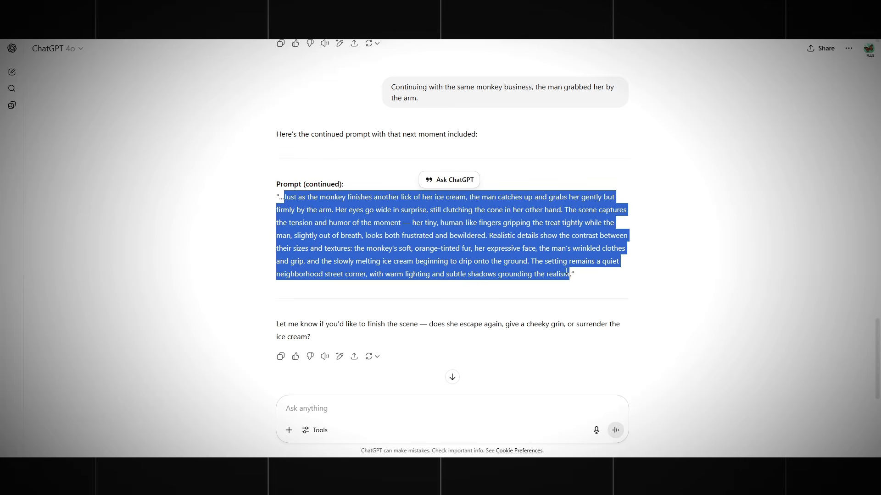
right_click(401, 237)
left_click(415, 246)
left_click(413, 244)
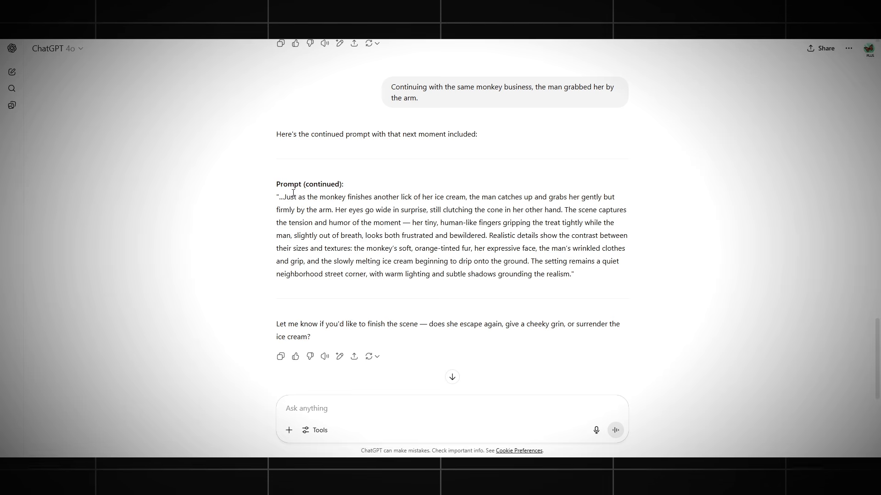
left_click_drag(284, 197, 558, 275)
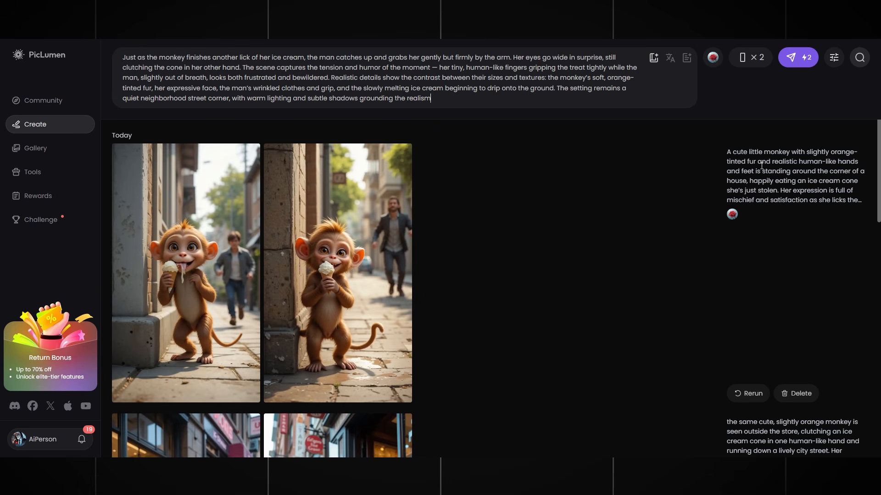
Step: In PicLumen, generate the images from the prompt about the man grabbing the monkey's arm and check them against the previous scene
left_click(797, 57)
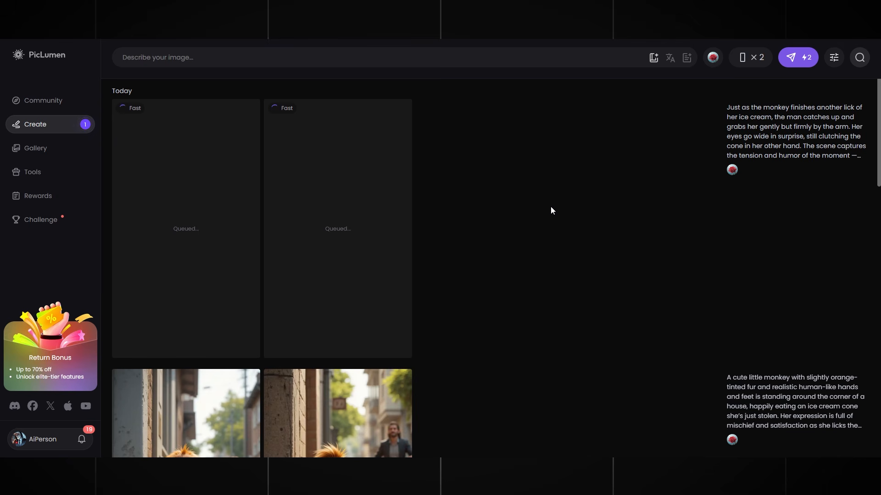
scroll(486, 243, "down", 2)
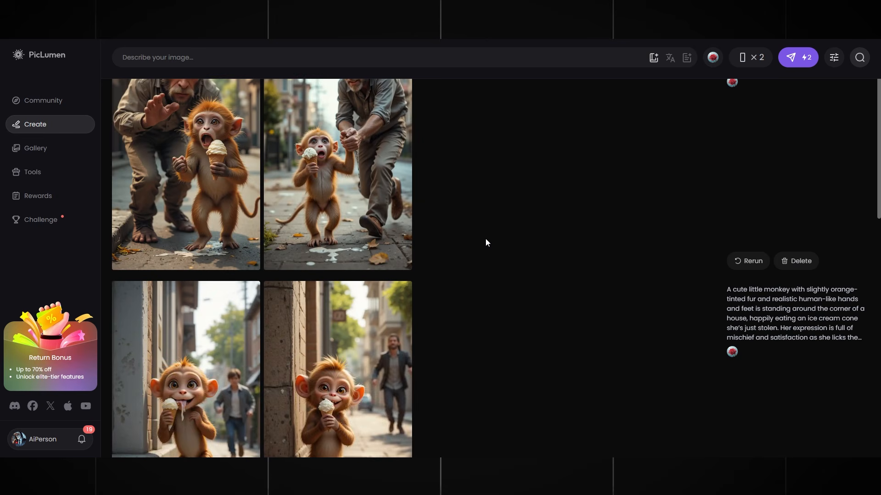
scroll(485, 241, "up", 2)
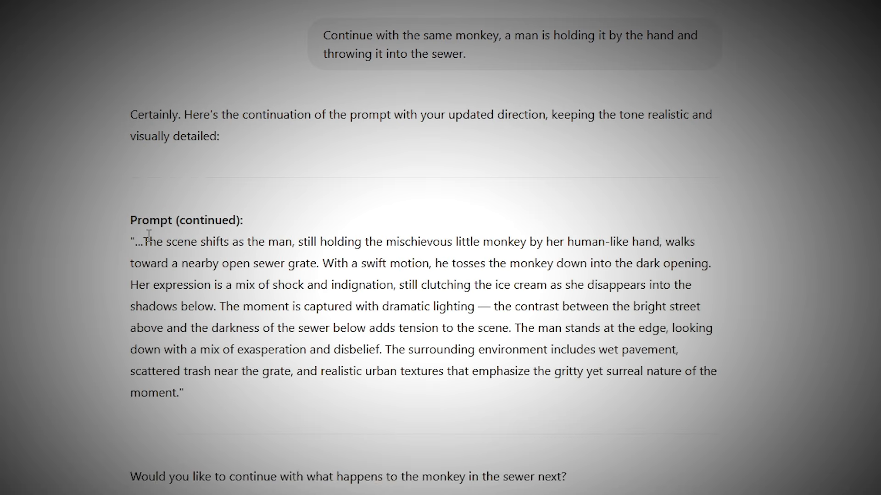
Step: Copy ChatGPT's continued prompt about the man tossing the monkey into the open sewer grate and switch to PicLumen
left_click_drag(144, 241, 181, 393)
right_click(192, 325)
left_click(229, 339)
left_click(17, 69)
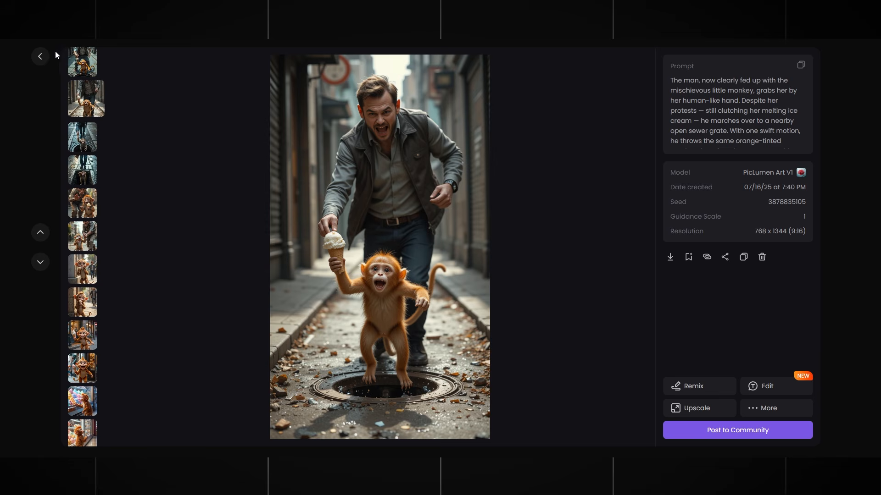
Step: Close the enlarged image and delete both images generated from the sewer prompt beginning "The scene shifts as the man"
left_click(55, 51)
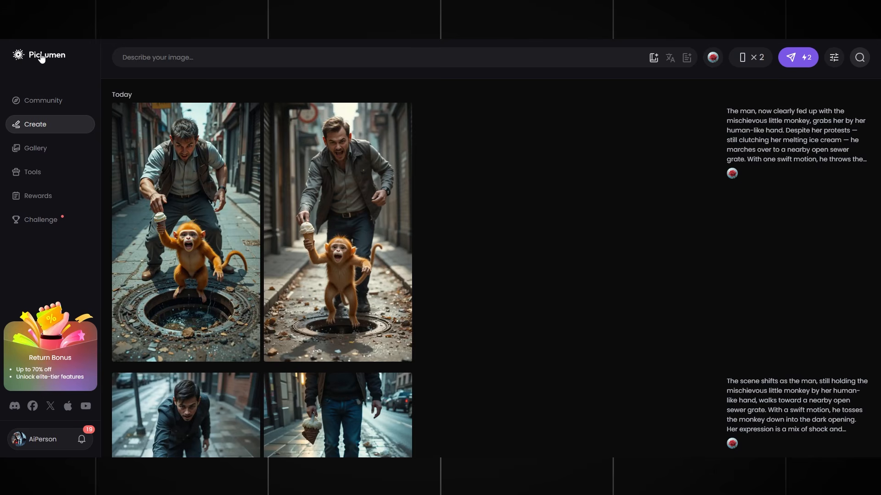
scroll(496, 316, "down", 5)
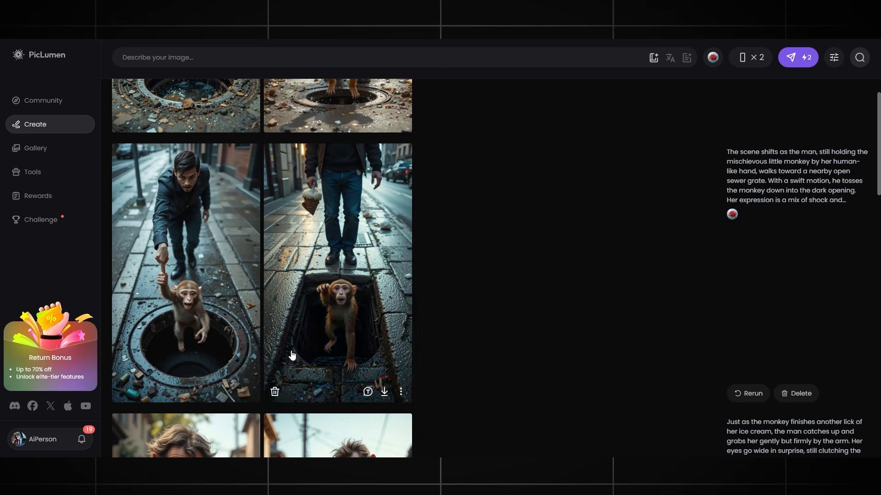
mouse_move(149, 387)
left_click(123, 391)
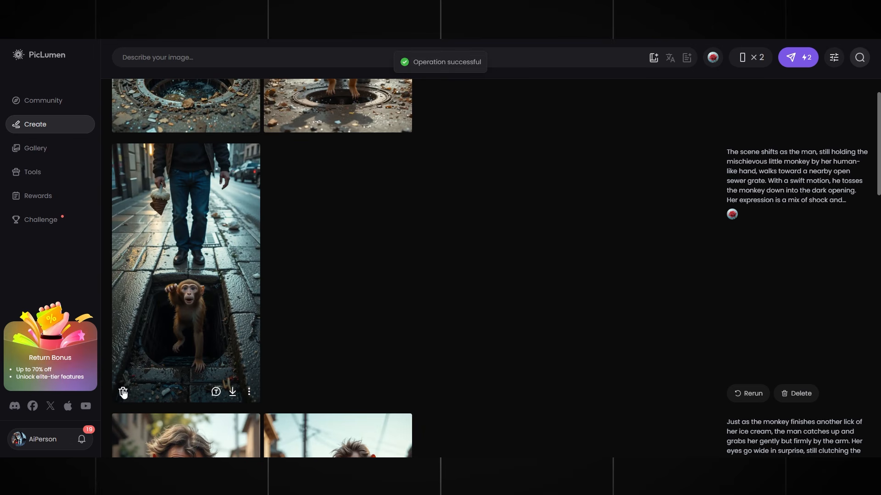
left_click(123, 392)
scroll(486, 313, "up", 5)
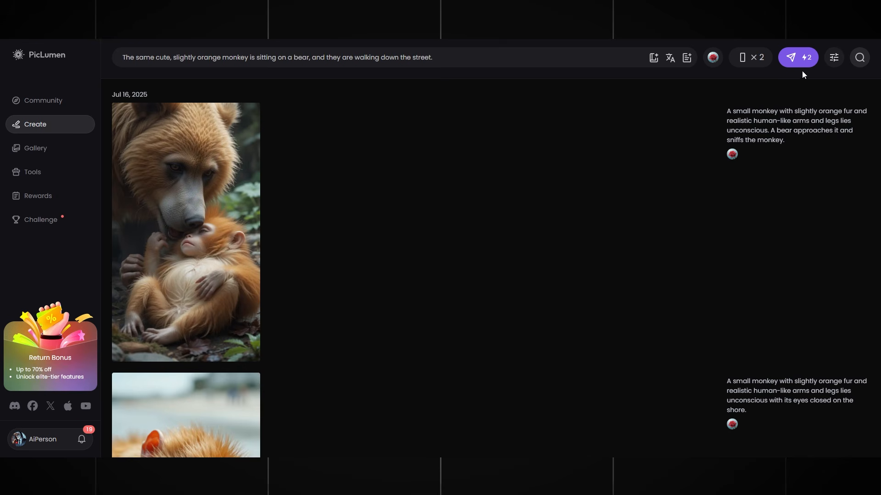
Step: Generate images of the monkey sitting on a bear walking down the street, and of it eating ice cream with a bear behind it
left_click(800, 60)
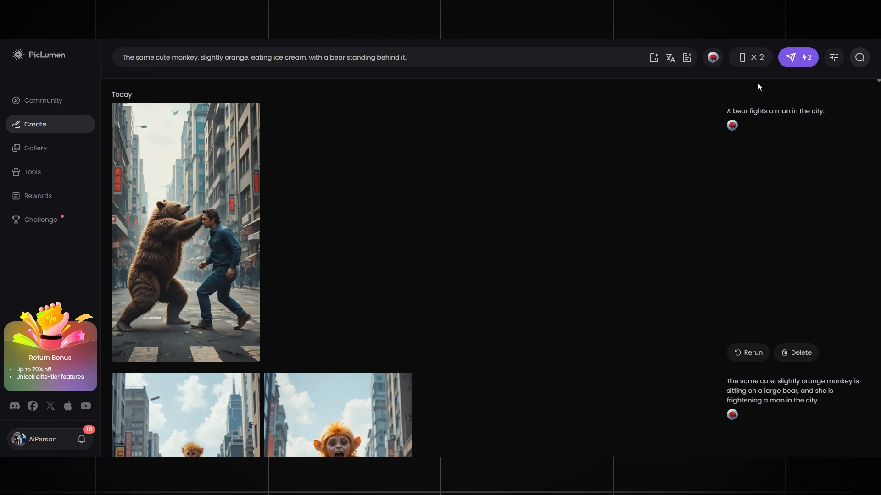
left_click(797, 58)
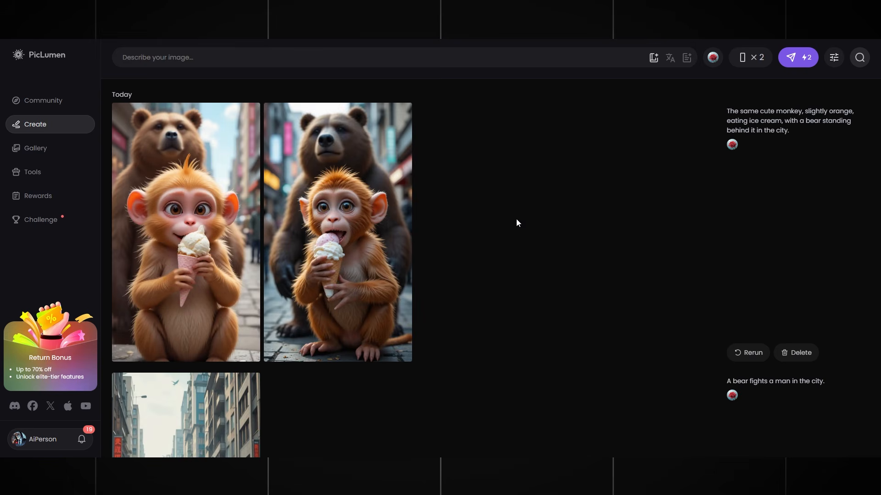
Step: Review all generated story images, from the bear scenes back to the monkey at the ice cream display
scroll(527, 212, "down", 10)
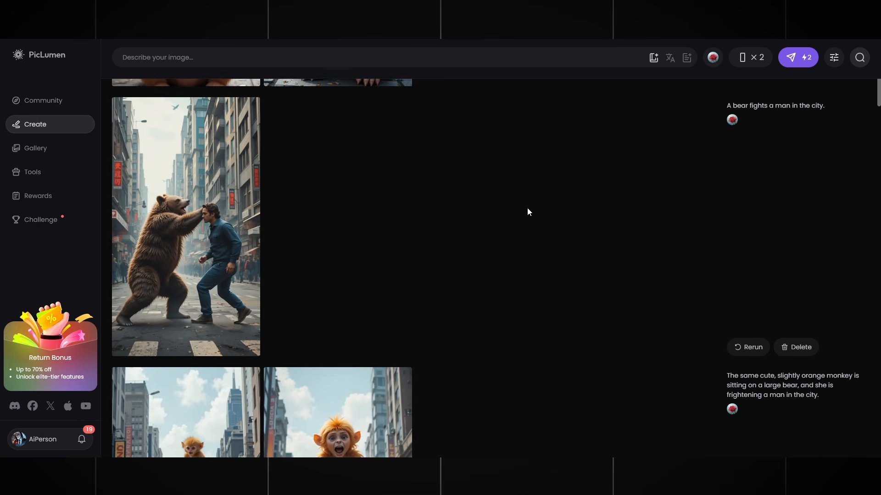
scroll(527, 212, "down", 15)
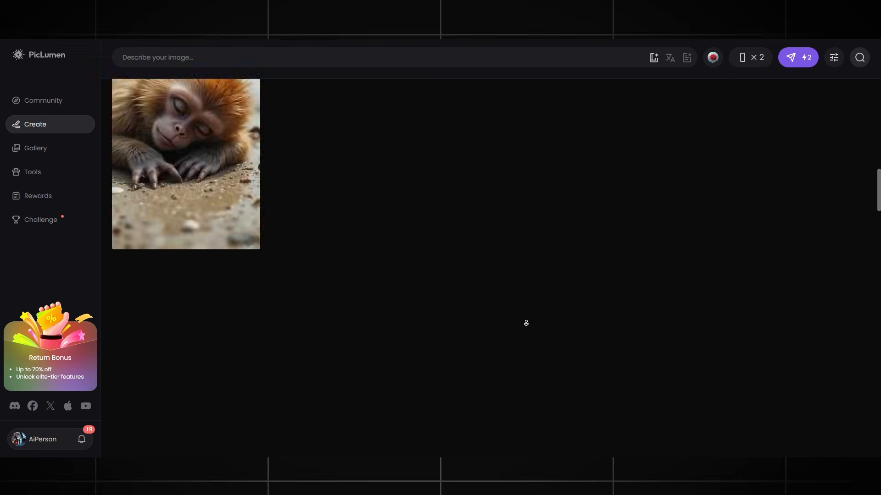
scroll(527, 324, "down", 10)
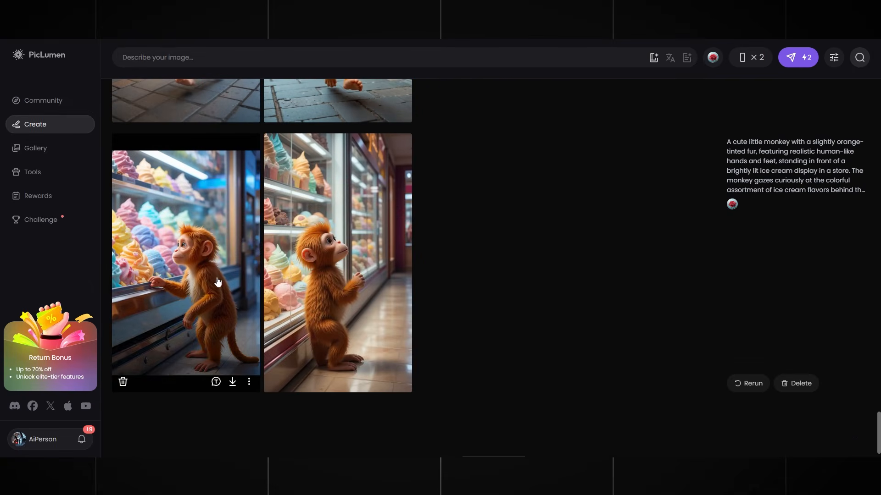
scroll(531, 292, "up", 6)
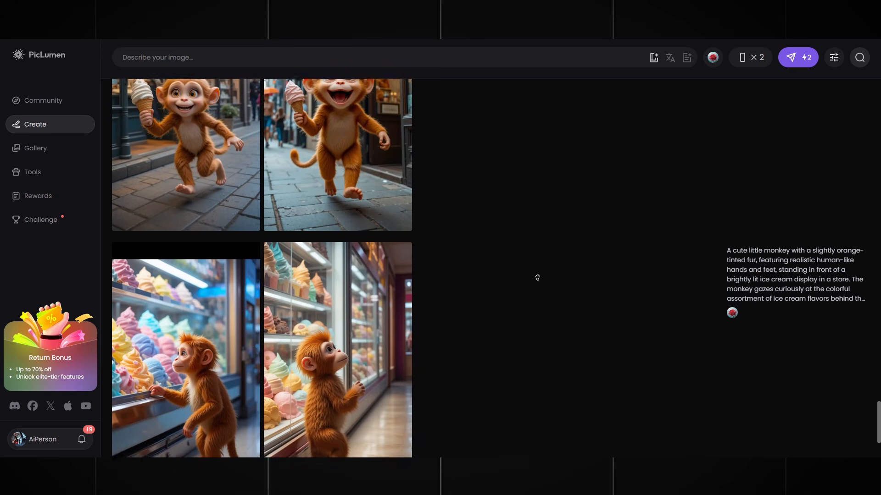
scroll(538, 279, "up", 12)
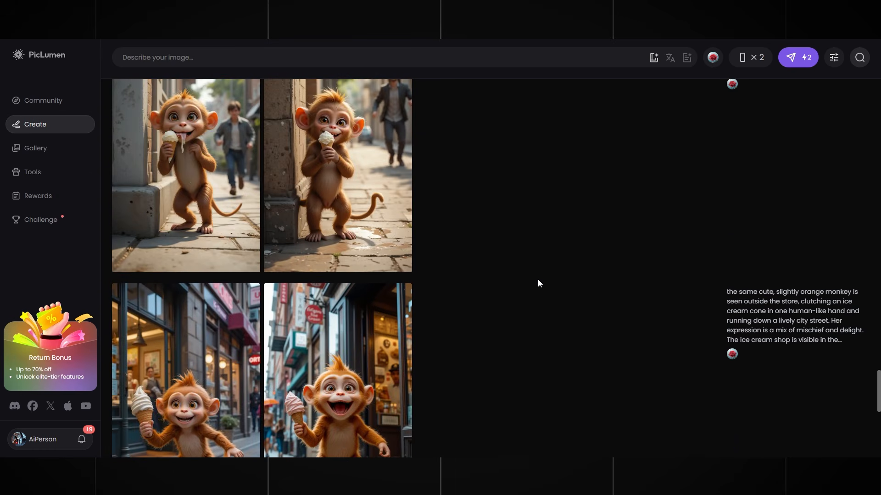
scroll(538, 280, "up", 15)
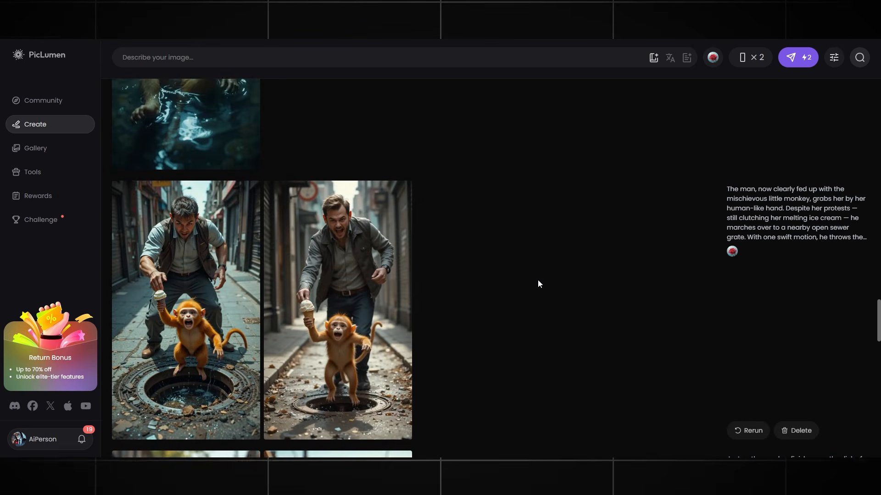
scroll(537, 284, "up", 15)
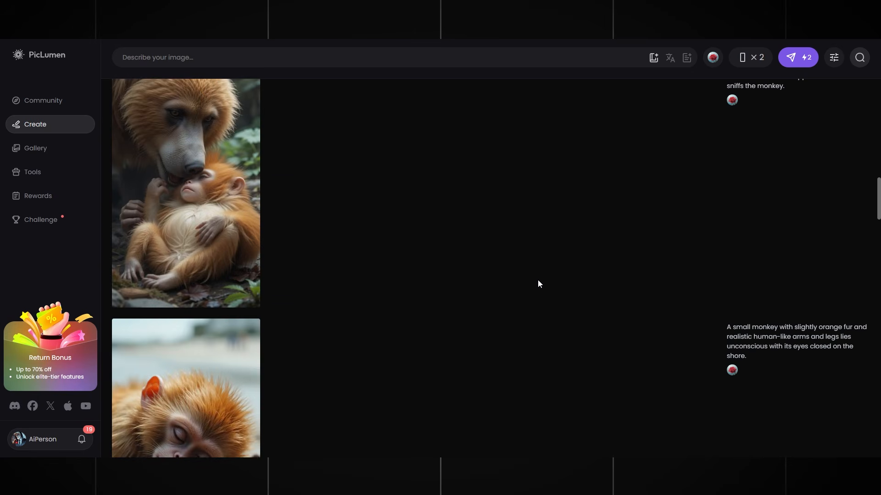
scroll(537, 284, "up", 15)
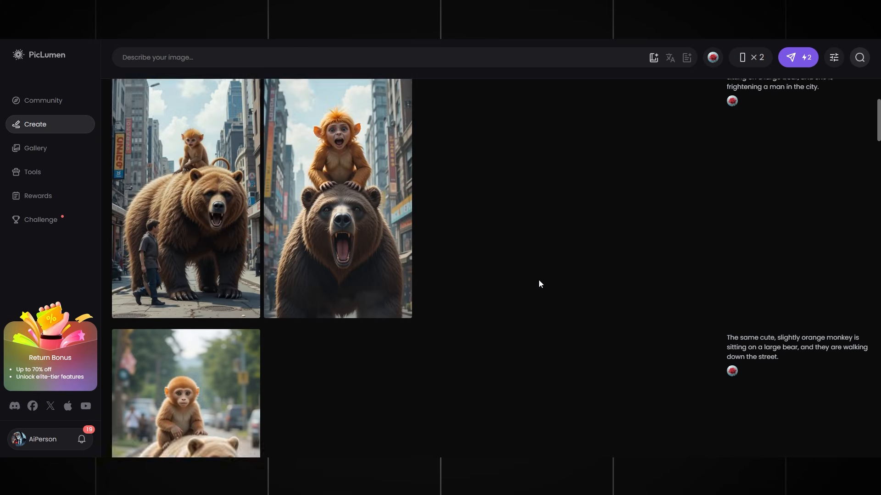
scroll(540, 278, "up", 3)
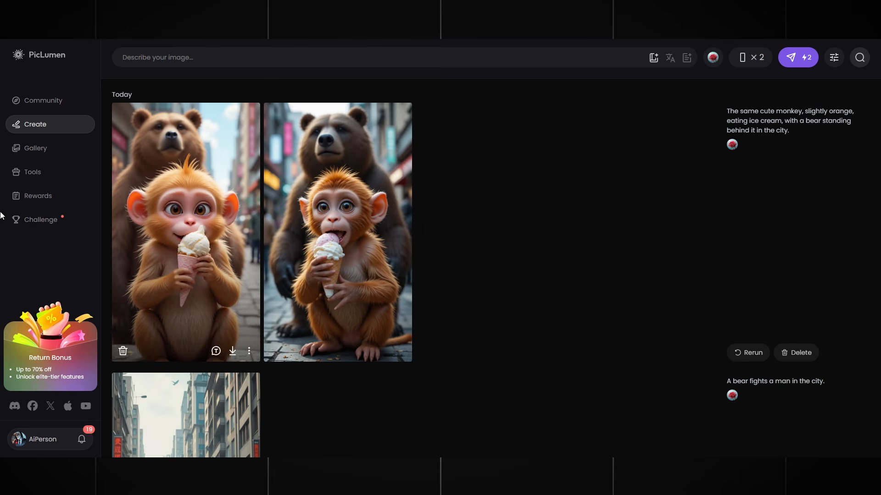
Step: Open the first image of the monkey eating ice cream in front of the bear and highlight its prompt text
left_click(180, 182)
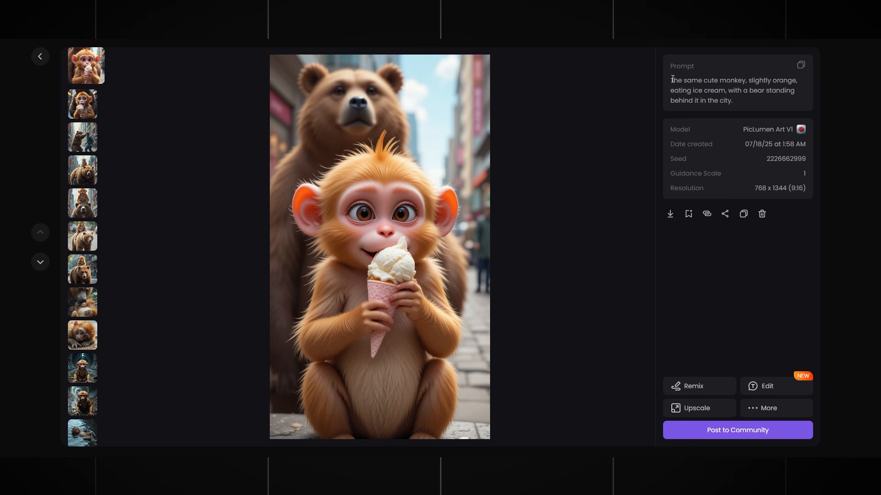
left_click_drag(708, 85, 749, 102)
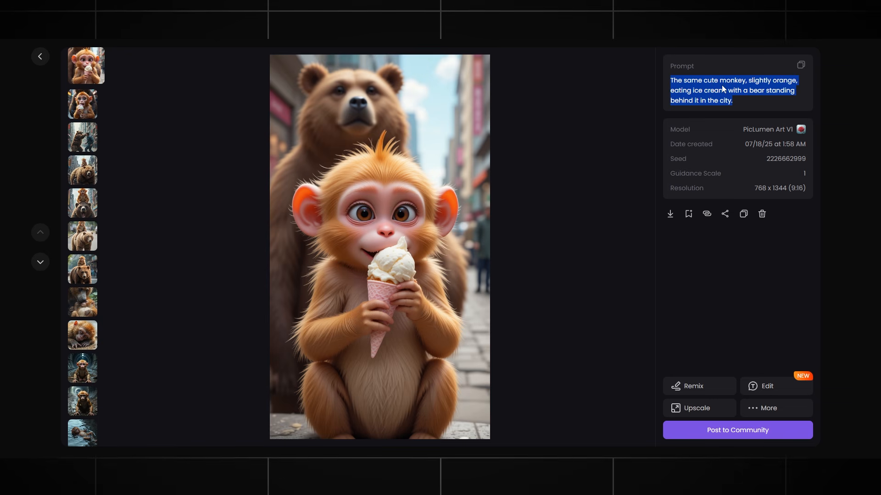
left_click(669, 85)
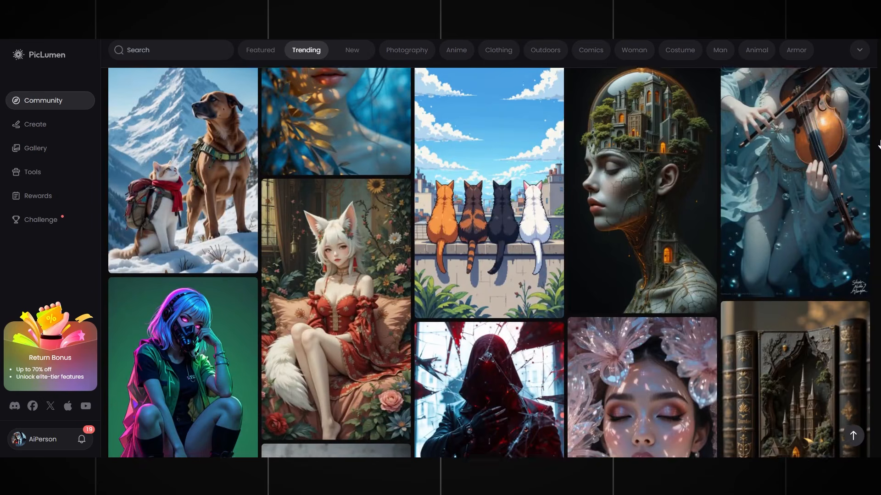
Step: Browse the Trending and Featured images in the PicLumen community for inspiration
scroll(877, 146, "down", 10)
scroll(877, 146, "down", 5)
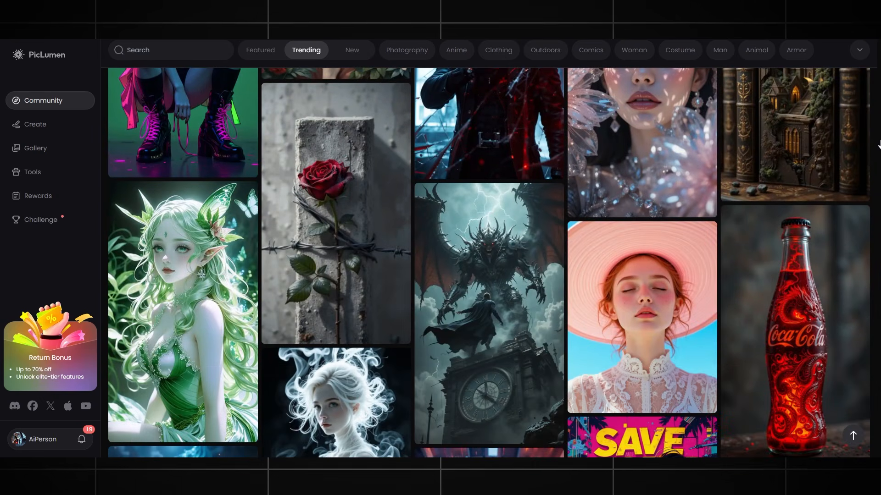
scroll(877, 146, "down", 3)
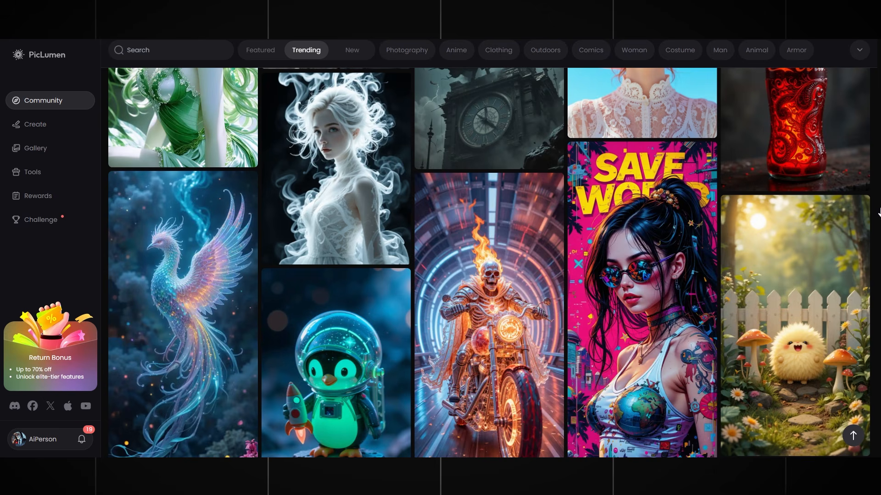
scroll(863, 214, "up", 20)
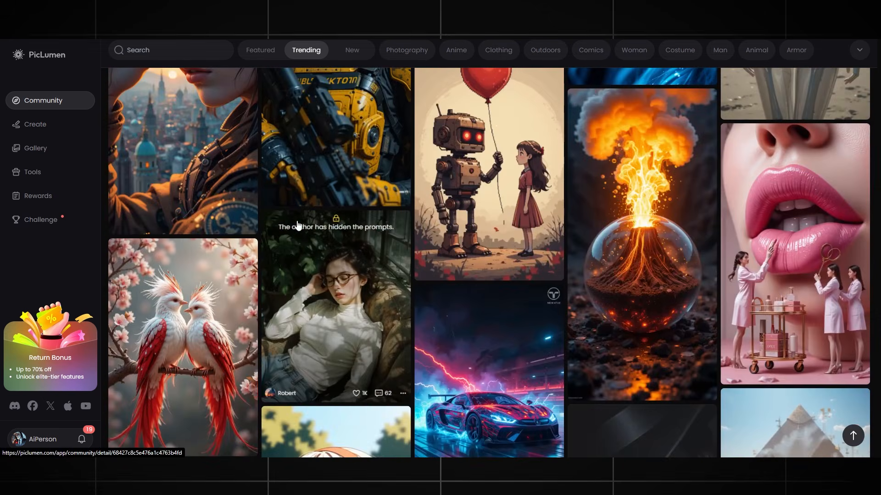
scroll(297, 225, "up", 20)
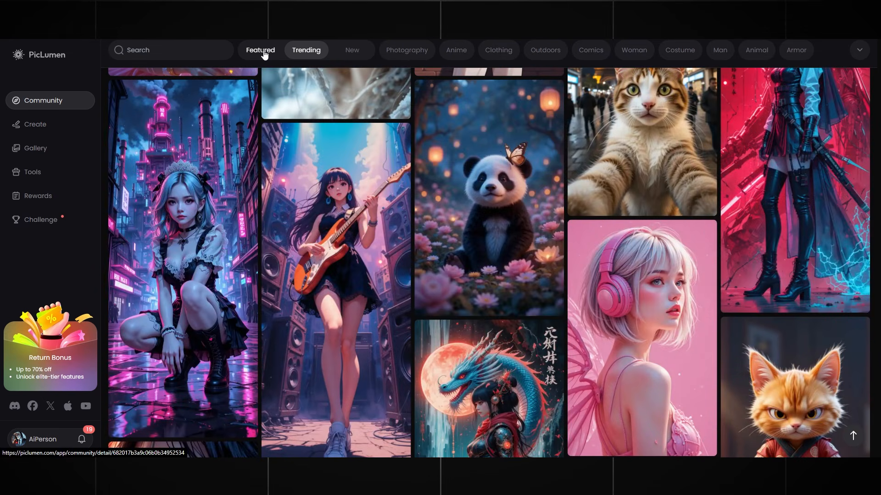
left_click(265, 51)
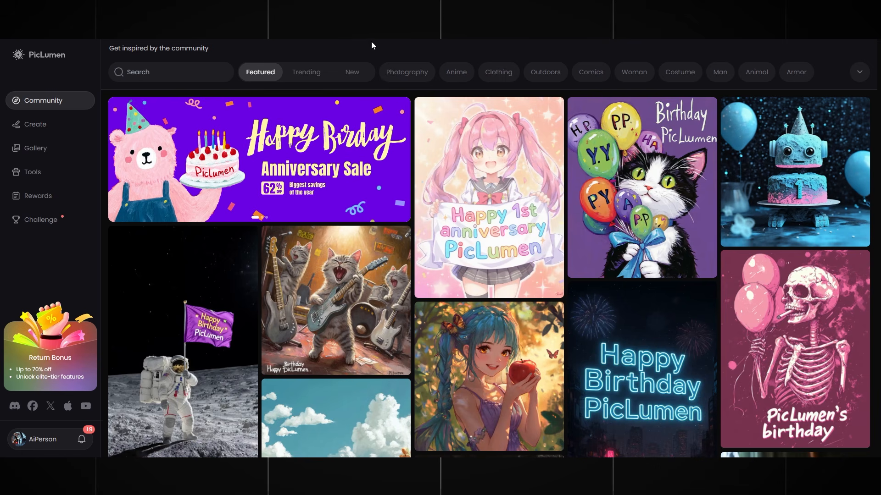
left_click(305, 74)
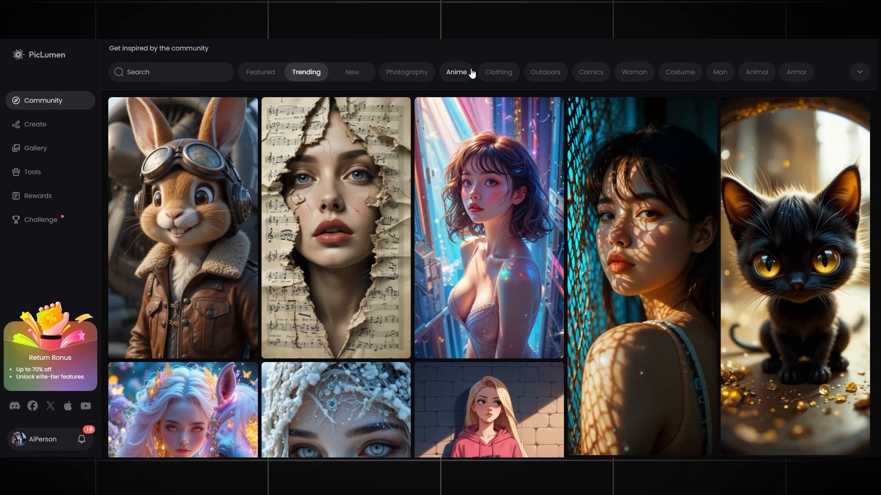
scroll(879, 147, "down", 3)
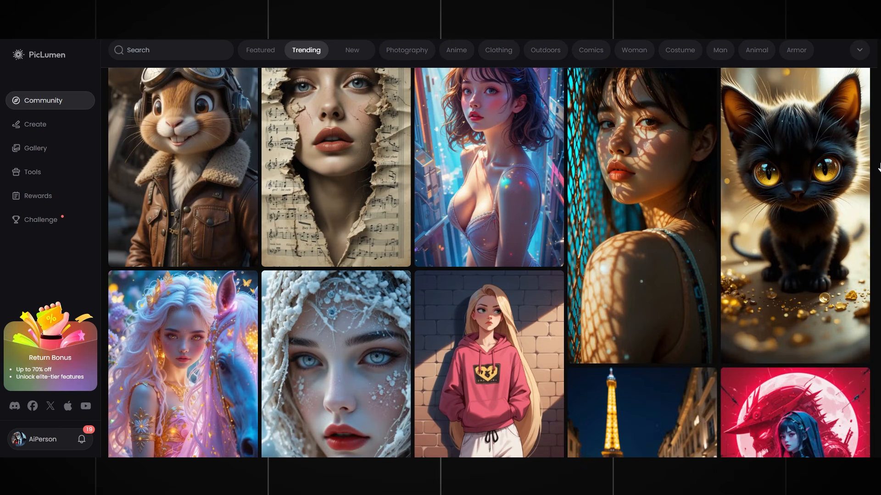
scroll(879, 167, "down", 1)
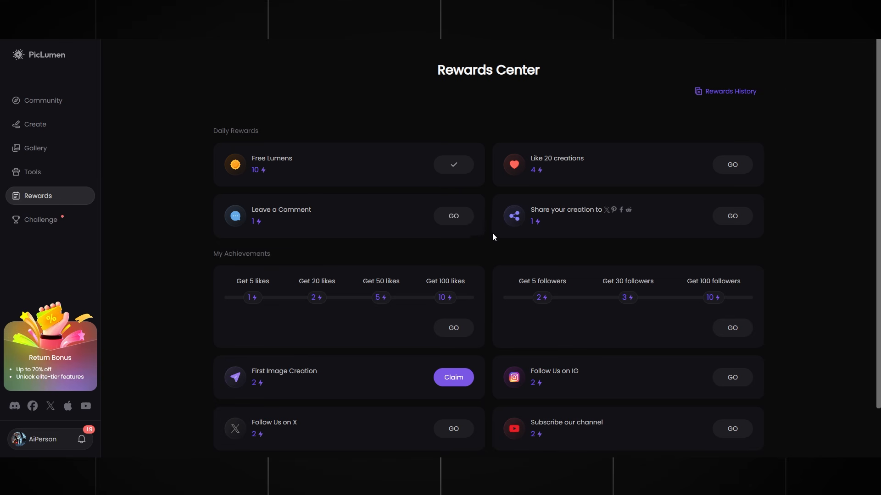
Step: Claim the First Image Creation reward in the Rewards Center and open the Challenge Center
scroll(493, 237, "down", 2)
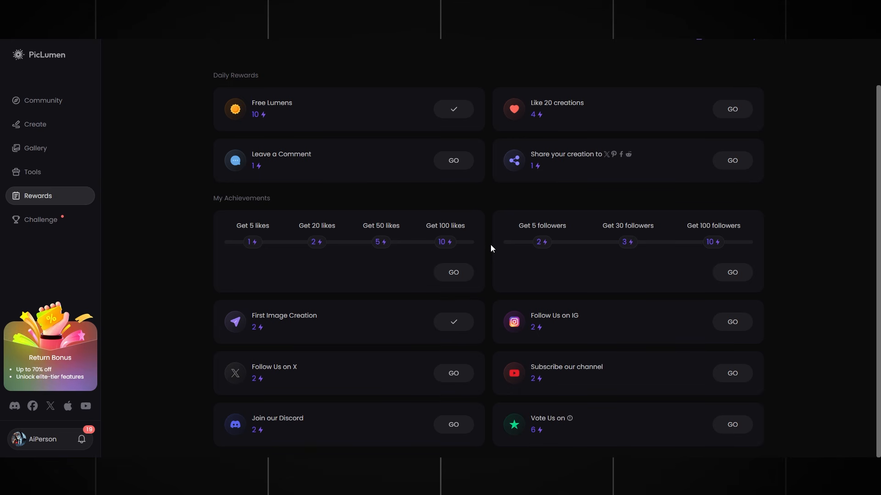
left_click(33, 223)
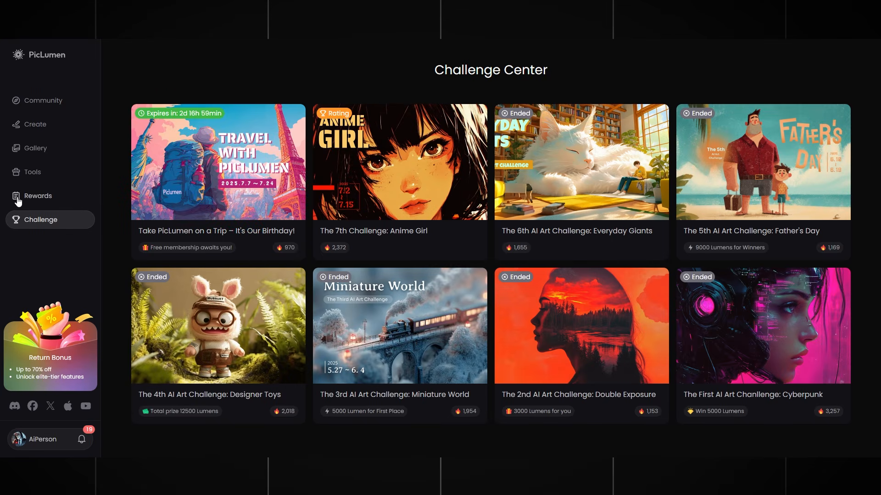
Step: Return to the Rewards Center and review the daily rewards and achievement tasks that earn Lumens
left_click(40, 198)
scroll(495, 285, "down", 2)
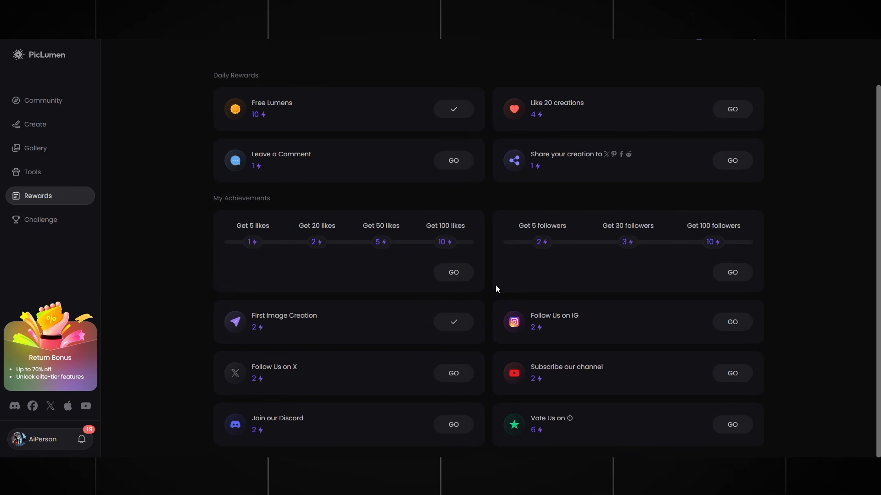
scroll(495, 286, "up", 1)
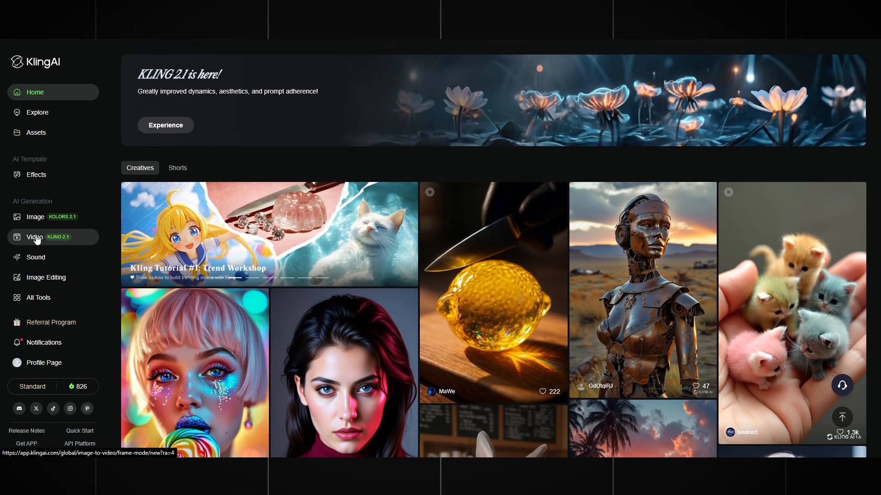
Step: Switch to Kling AI's image-to-video generator and set the ice cream display image's prompt to "The monkey takes ice cream from the display case"
left_click(36, 238)
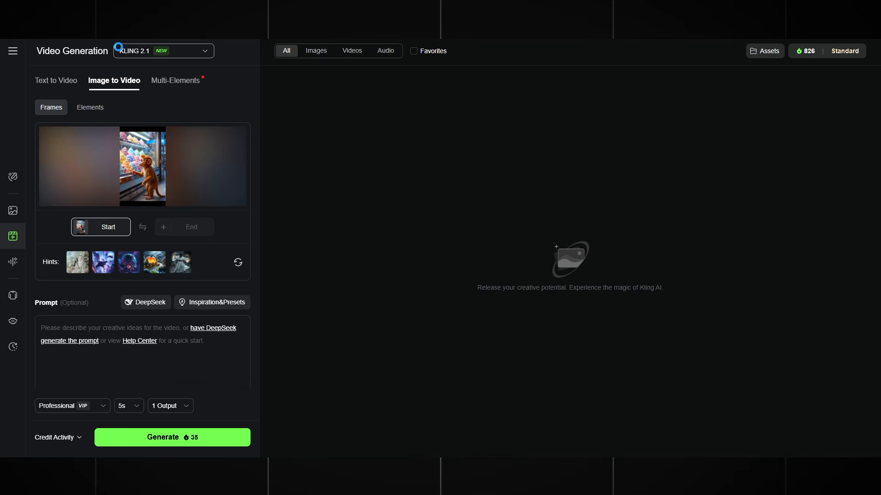
scroll(108, 252, "down", 2)
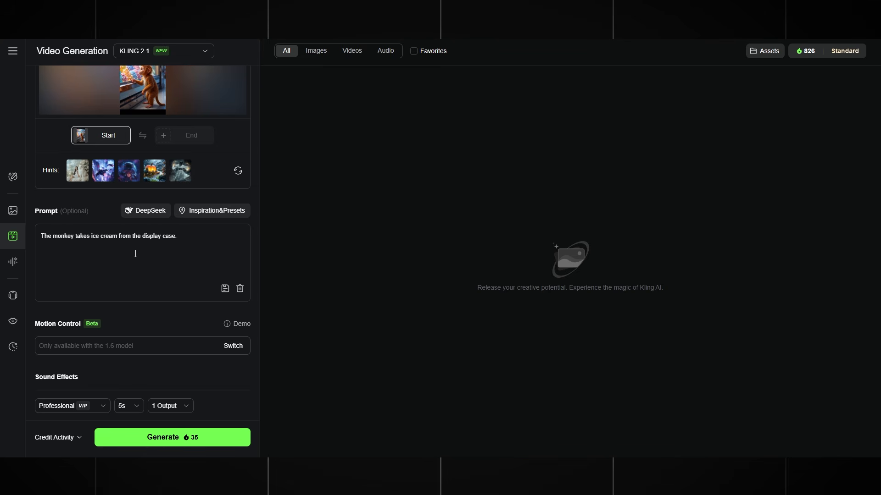
key("BackSpace")
scroll(121, 292, "down", 1)
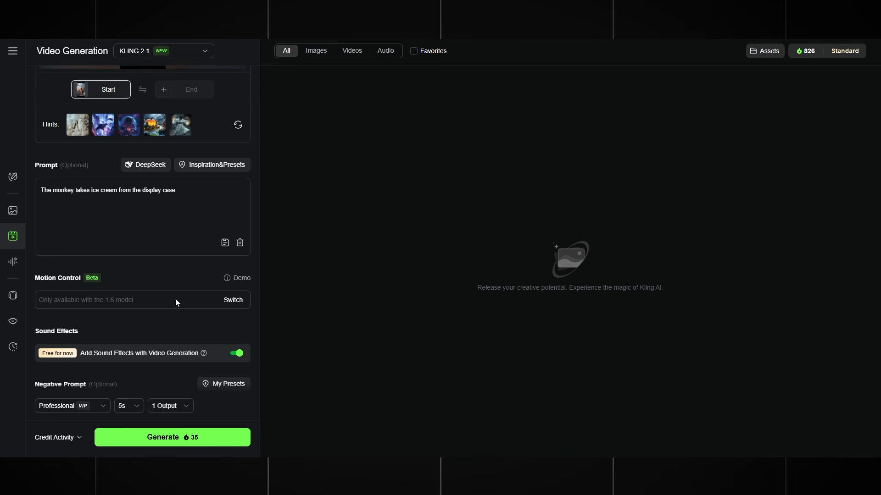
scroll(167, 306, "down", 2)
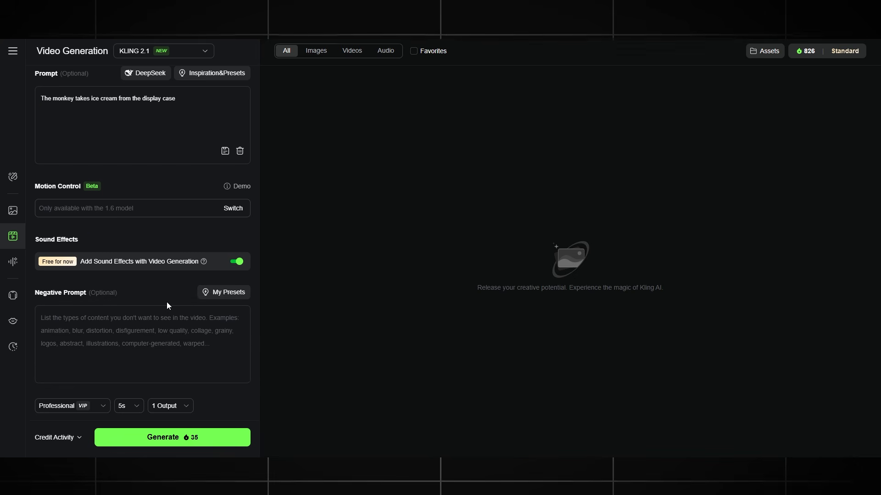
scroll(57, 312, "up", 1)
scroll(61, 309, "down", 1)
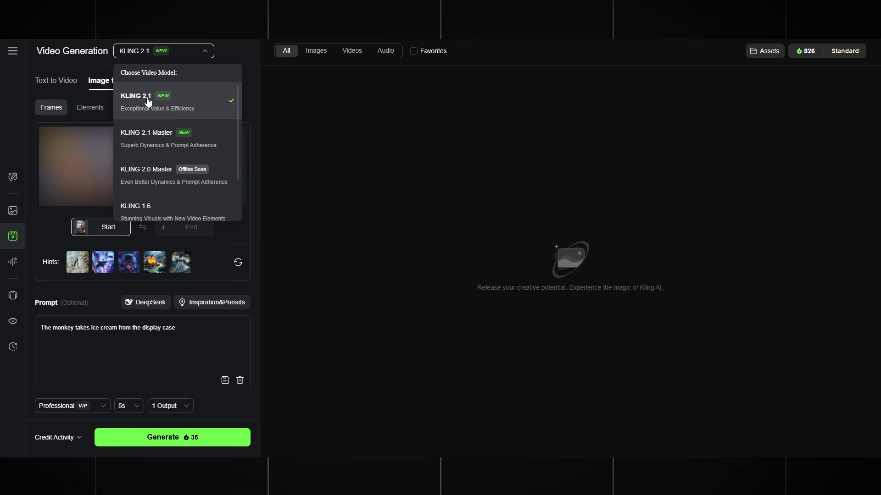
Step: Try the KLING 2.1 Master and KLING 1.6 video models, and return to KLING 2.1
left_click(156, 134)
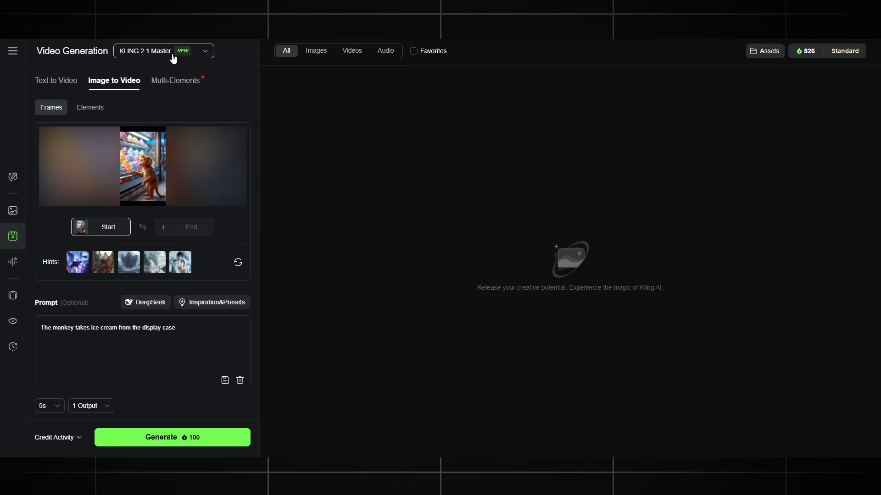
left_click(173, 57)
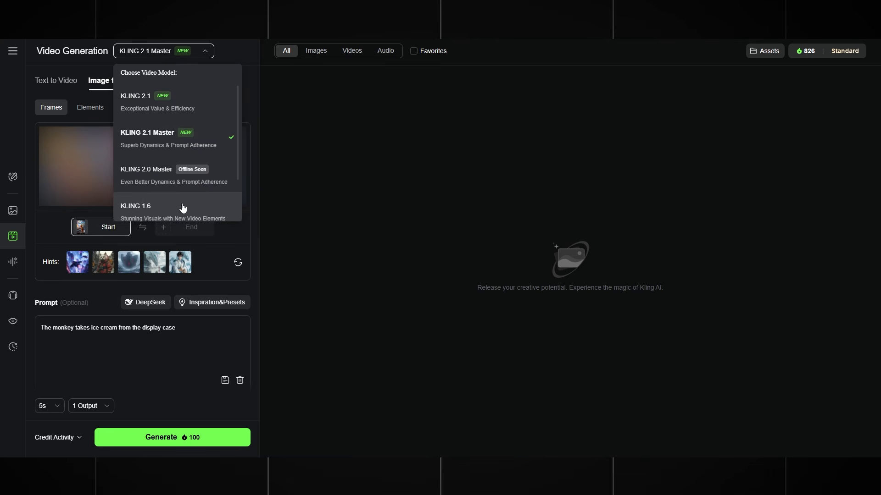
left_click(181, 208)
left_click(163, 60)
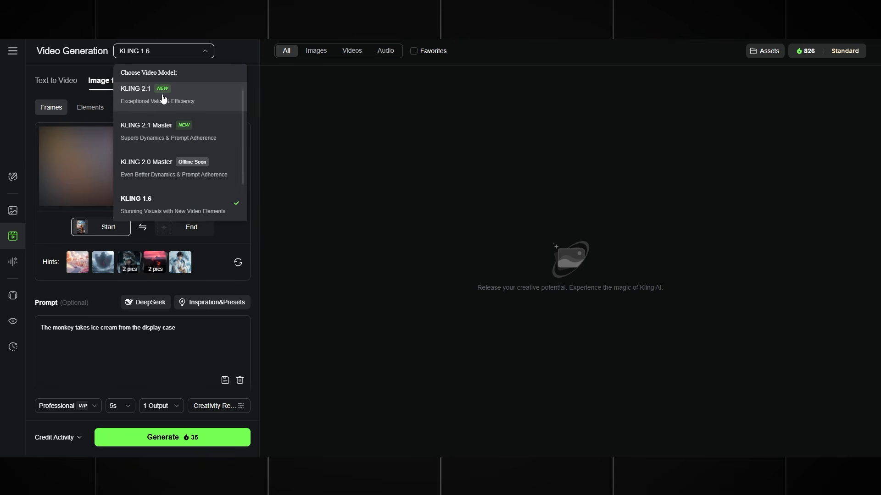
left_click(163, 94)
Step: Keep the duration at 5s and generate the clip of the monkey taking ice cream
left_click(127, 405)
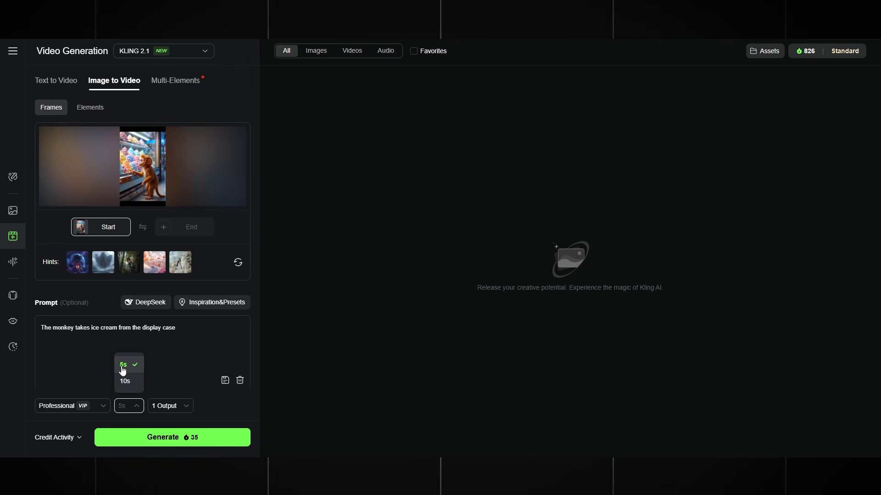
left_click(202, 437)
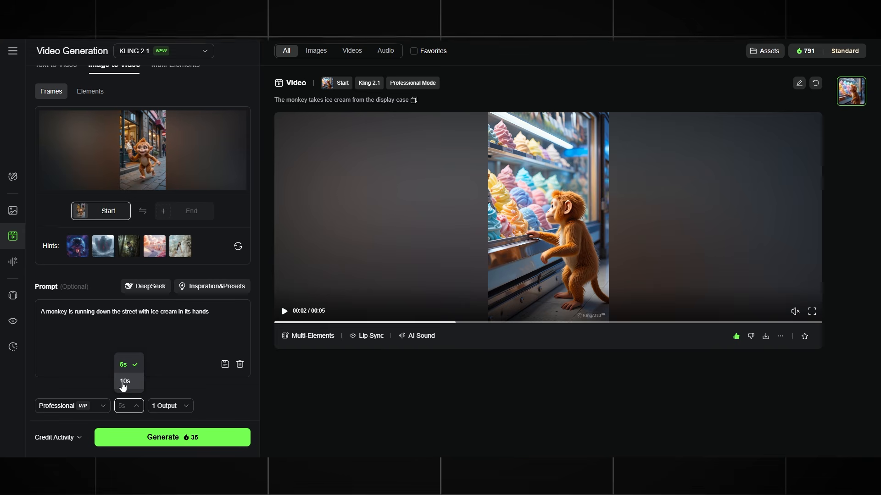
Step: Set the running-monkey clip's duration to 10s, and generate the clip of the monkey eating ice cream while a man runs towards it
left_click(122, 384)
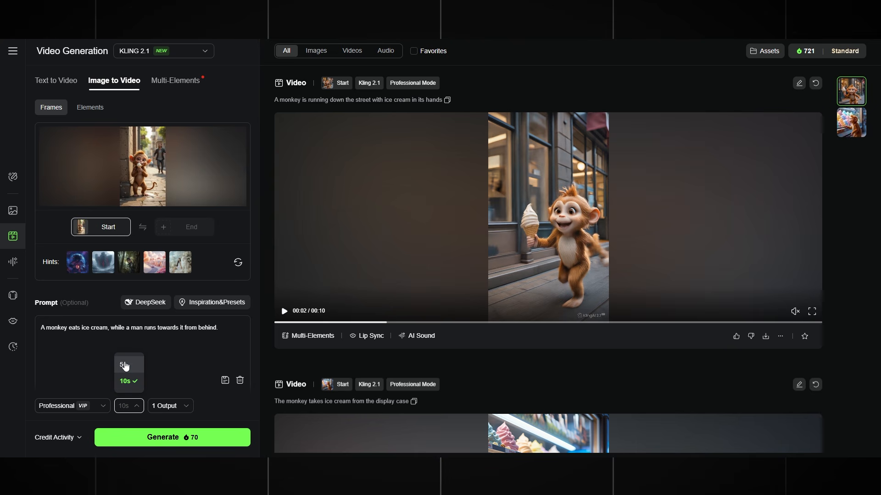
left_click(187, 436)
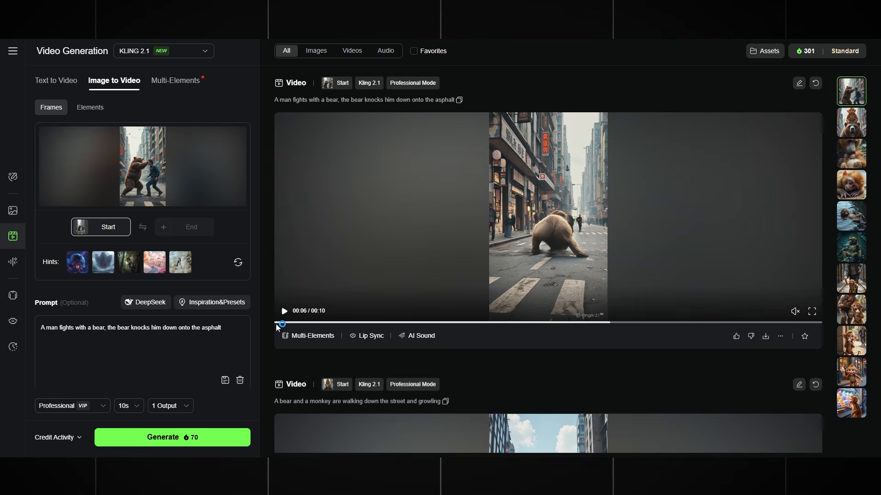
Step: Play the clip of the man fighting the bear from its beginning
left_click(277, 323)
left_click(285, 312)
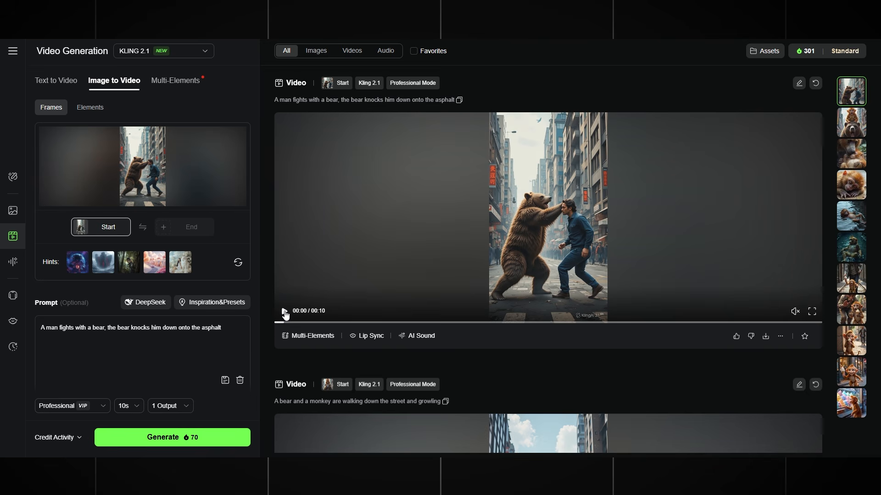
left_click(284, 312)
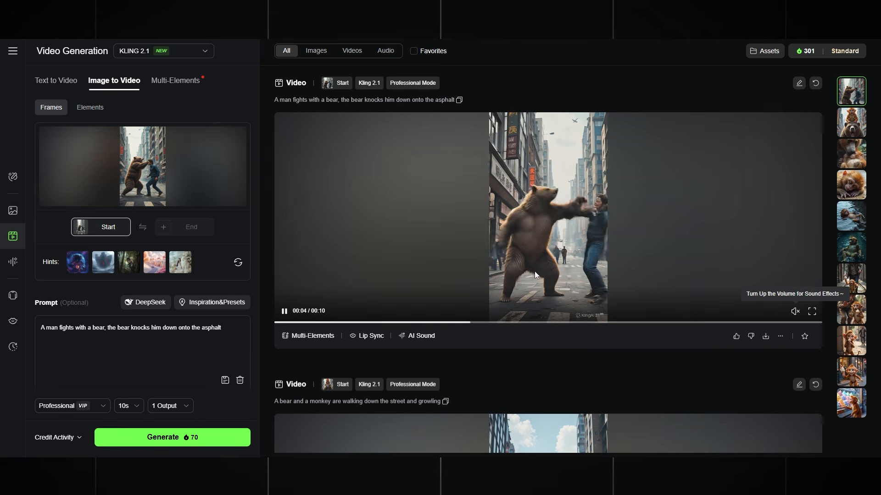
left_click(284, 312)
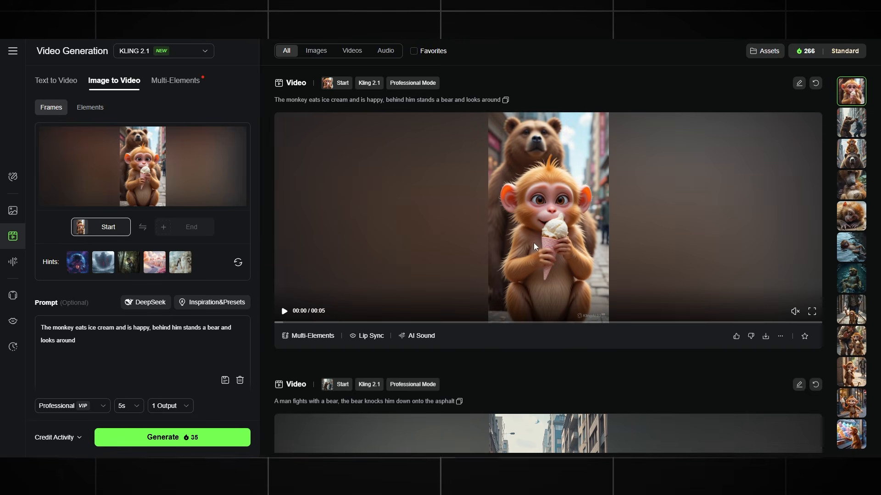
Step: Preview the clip of the happy monkey eating ice cream in front of the bear and download it
left_click(533, 243)
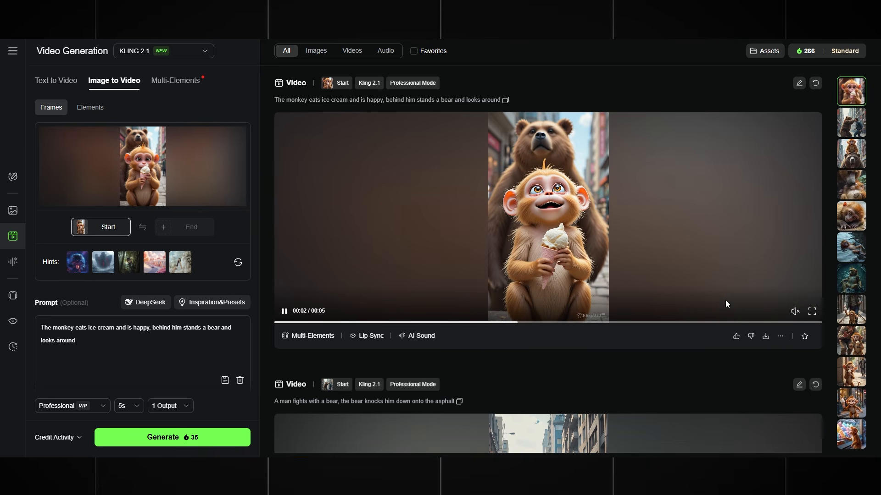
left_click(766, 337)
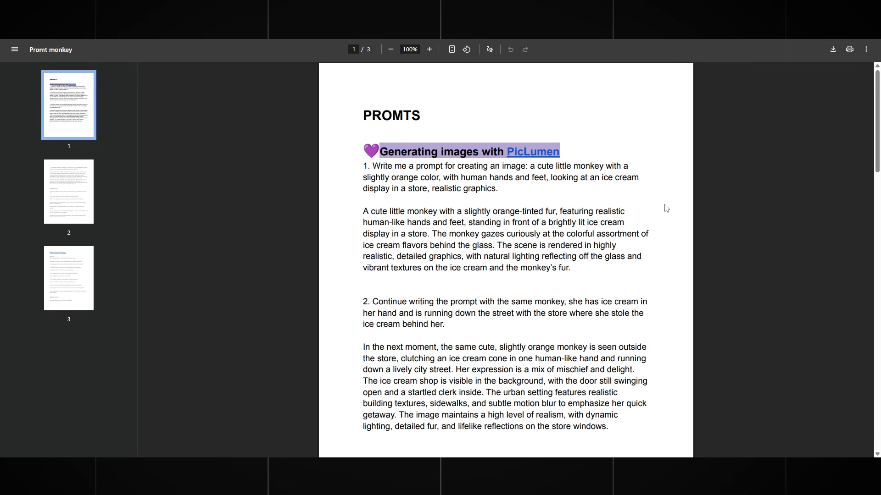
Step: Switch to the Promt monkey PDF and review the image-generation prompts on pages 1 and 2
scroll(667, 206, "down", 1)
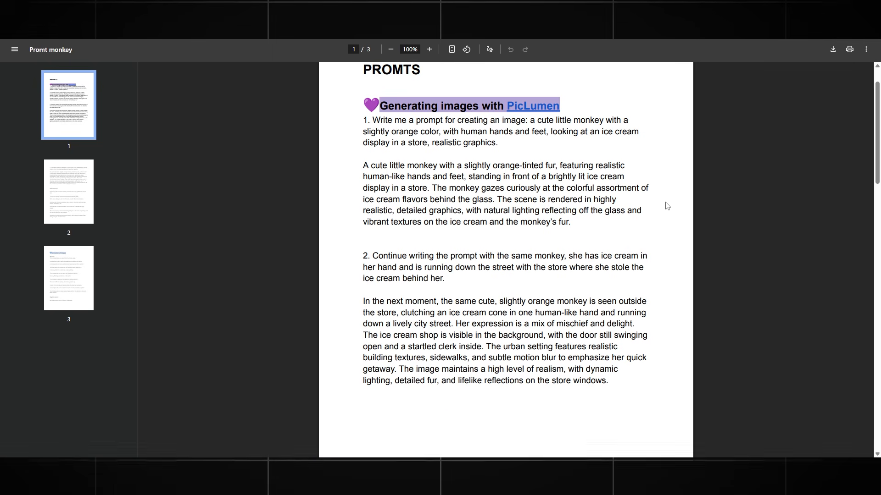
scroll(667, 206, "down", 1)
scroll(668, 206, "down", 10)
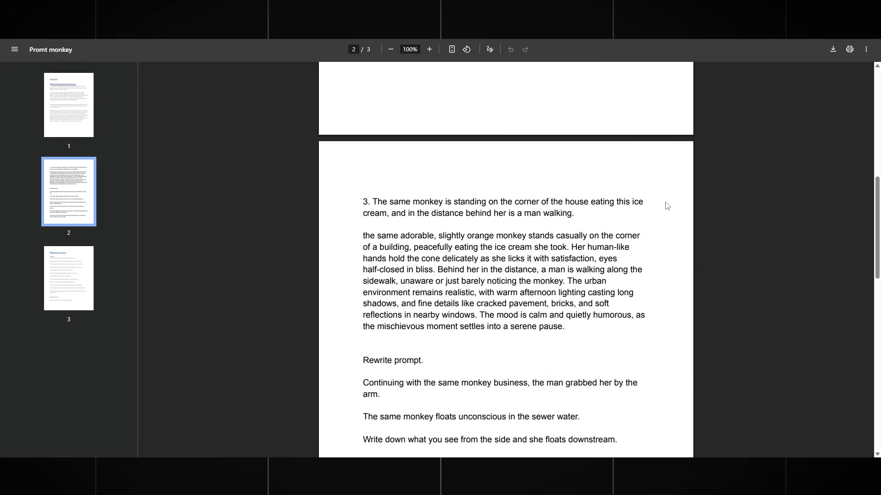
scroll(667, 206, "down", 2)
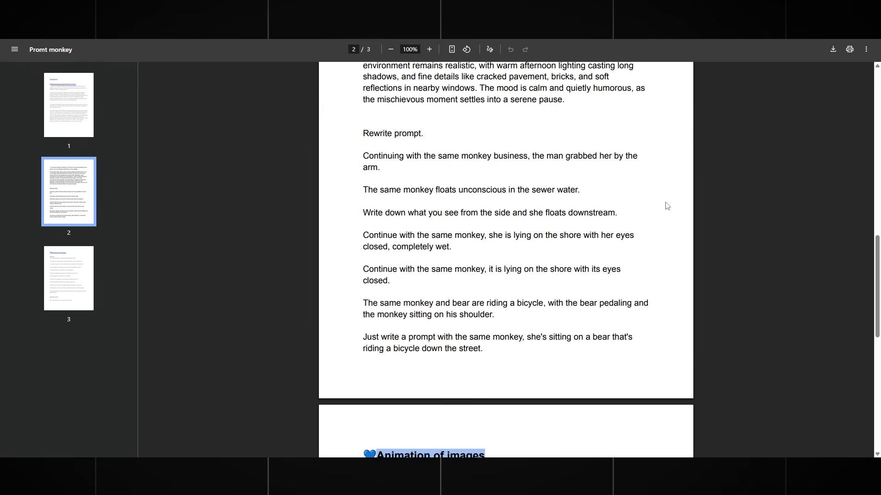
left_click_drag(362, 131, 582, 337)
left_click(557, 281)
Step: Examine the "Animation of images" prompts on page 3, and return to the image-generation prompts
scroll(637, 258, "down", 6)
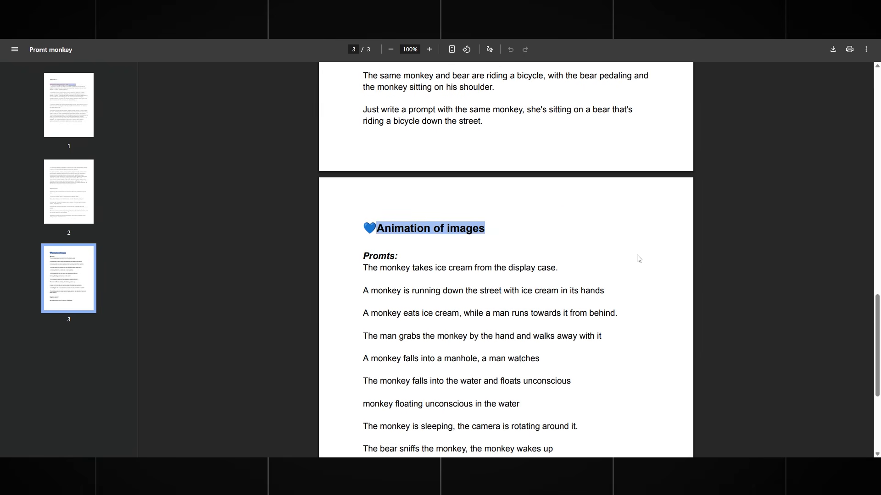
scroll(639, 259, "down", 3)
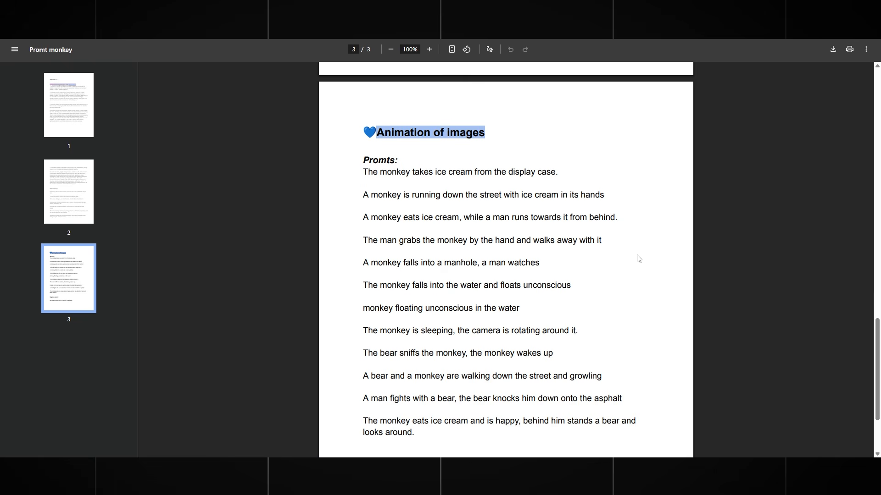
left_click_drag(362, 355, 533, 379)
left_click(574, 388)
scroll(566, 375, "up", 5)
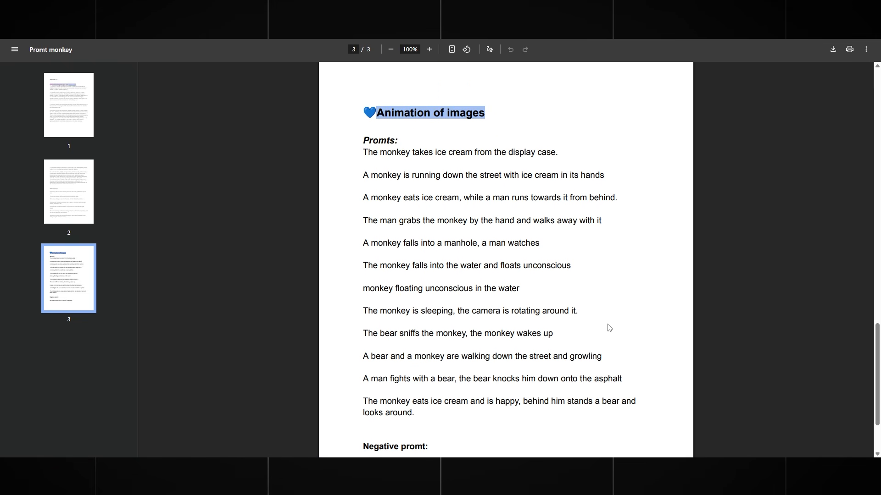
scroll(684, 302, "up", 12)
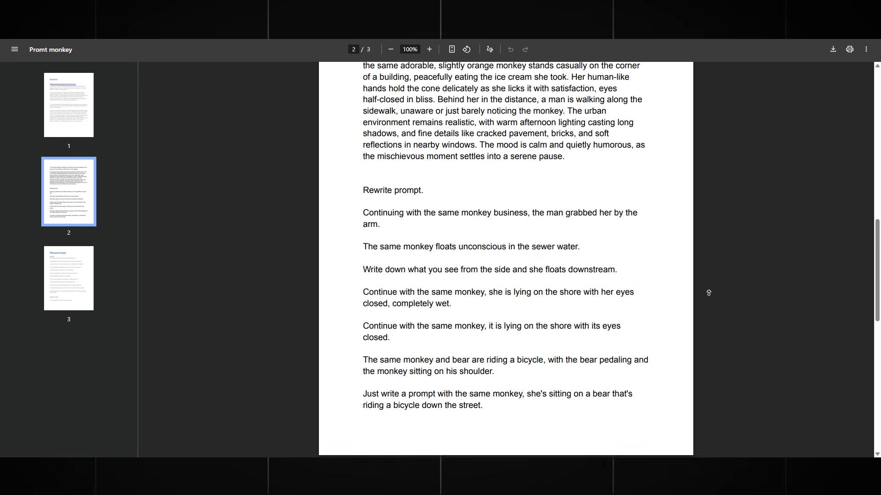
scroll(709, 293, "up", 7)
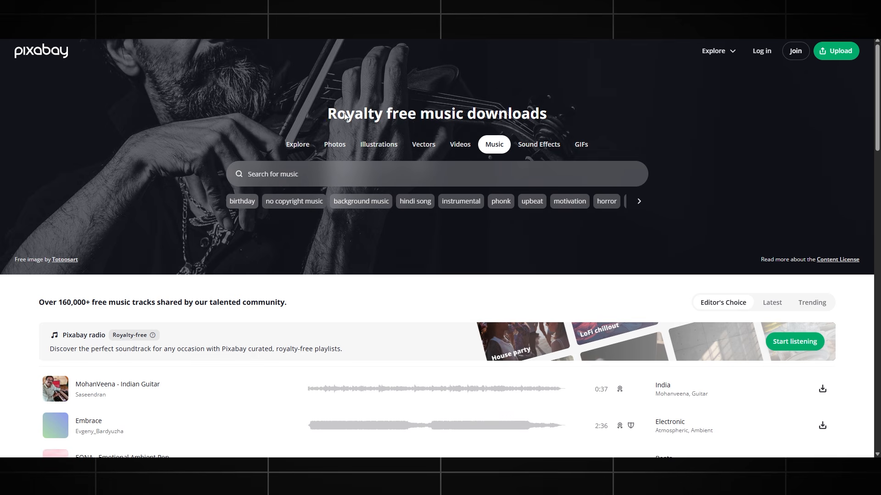
Step: Switch to Pixabay's royalty-free music page and search its sound effects for "footsteps sounds"
left_click_drag(345, 116, 576, 115)
left_click(562, 107)
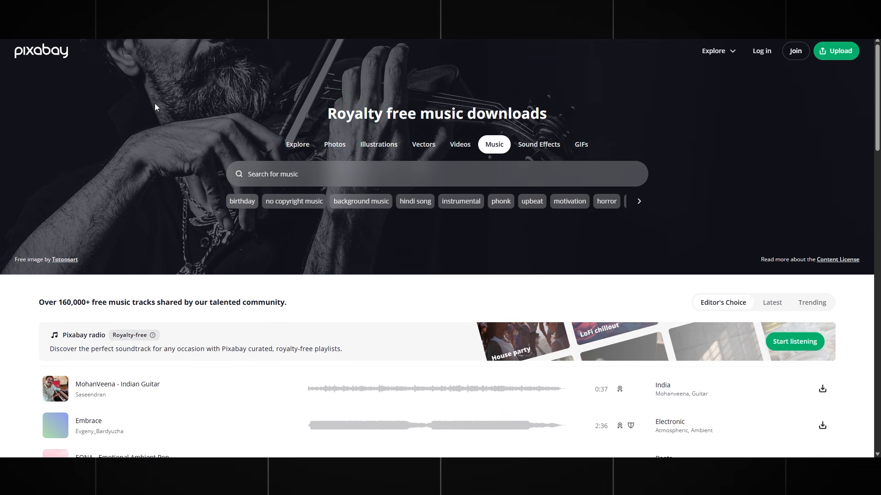
left_click(544, 148)
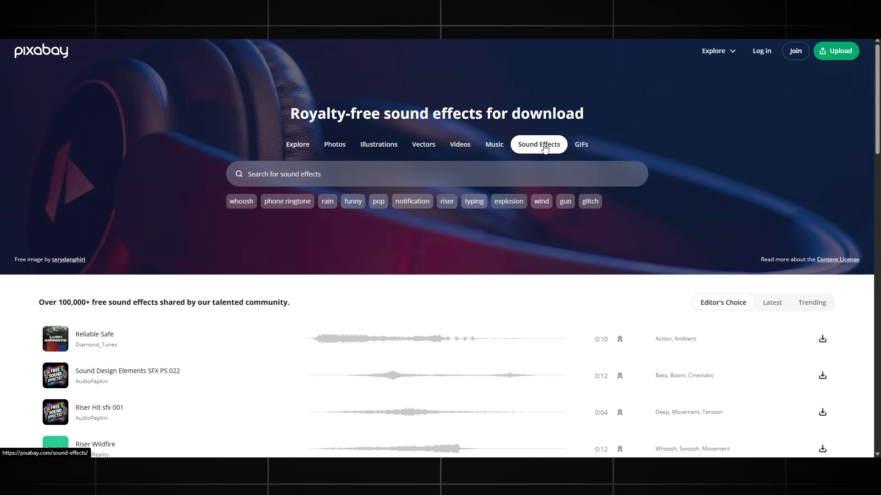
left_click(348, 170)
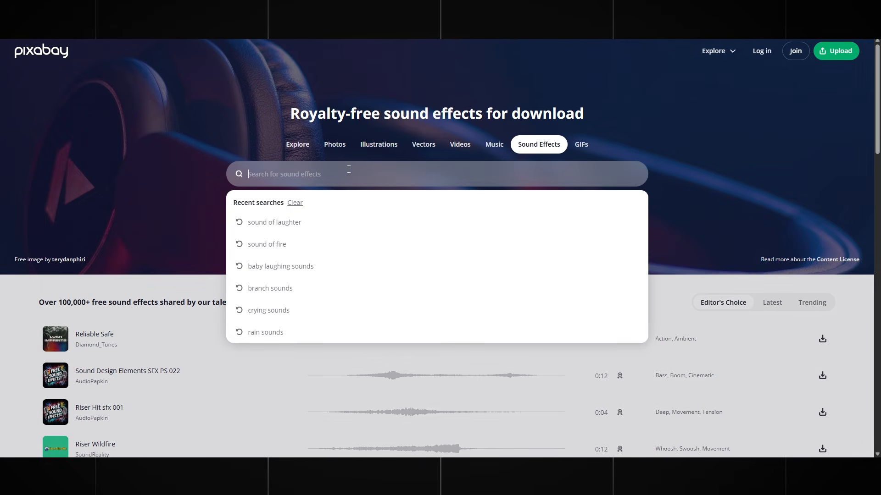
type("footsteps sounds")
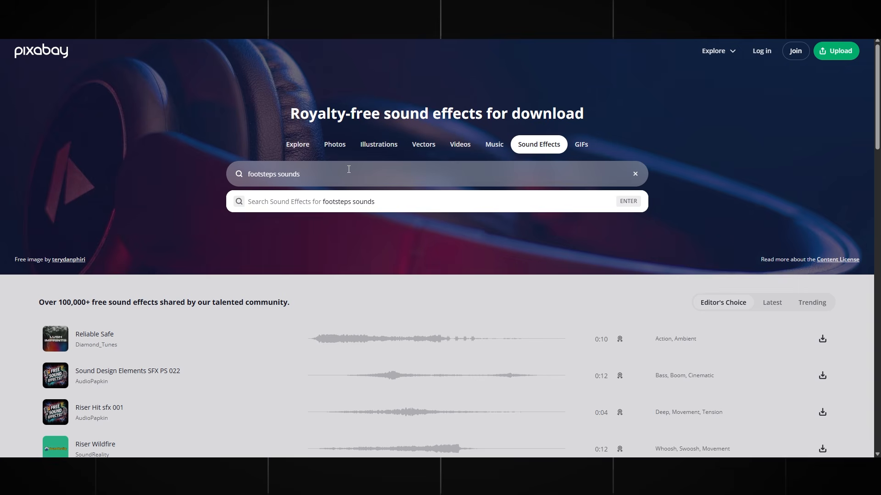
key("Return")
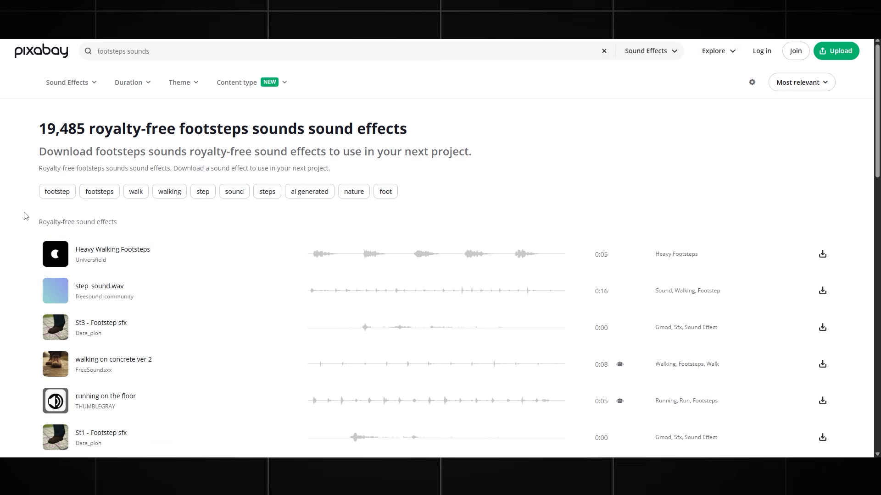
Step: Preview the footstep sounds in the results, from Heavy Walking Footsteps and step_sound.wav through walking on concrete ver 2
scroll(26, 216, "down", 1)
left_click(56, 210)
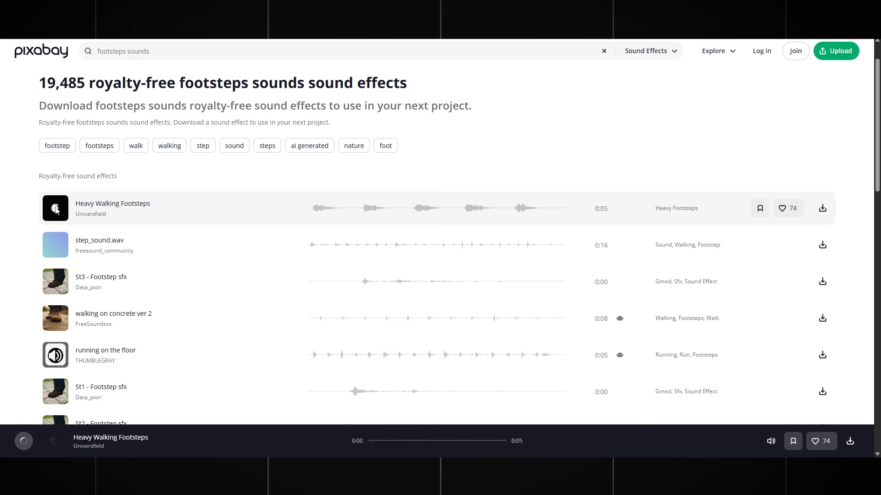
left_click(54, 243)
scroll(52, 242, "down", 1)
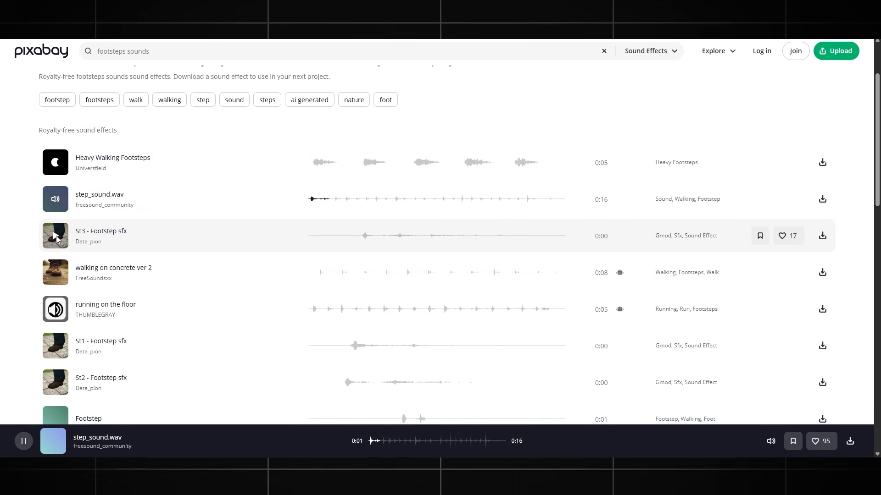
left_click(53, 242)
scroll(55, 274, "down", 1)
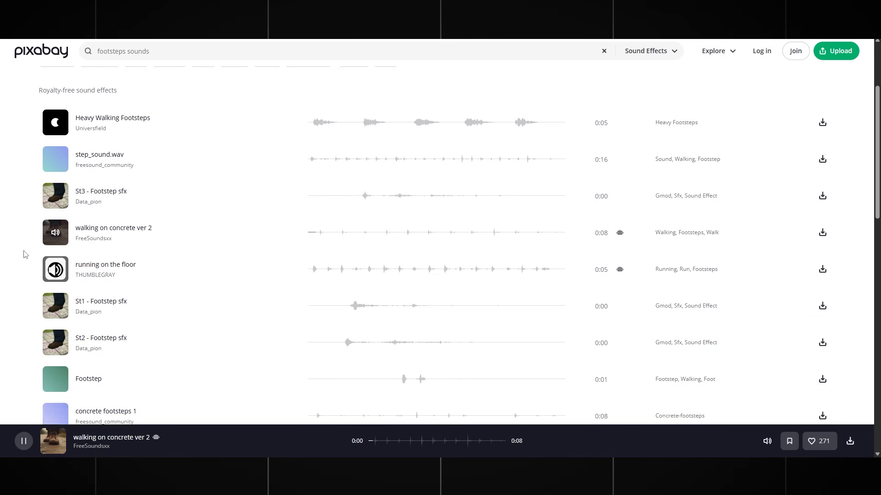
Step: Preview and download the "running on the floor" sound effect, and preview the St1 and St2 footstep sounds
left_click(56, 265)
scroll(12, 265, "down", 1)
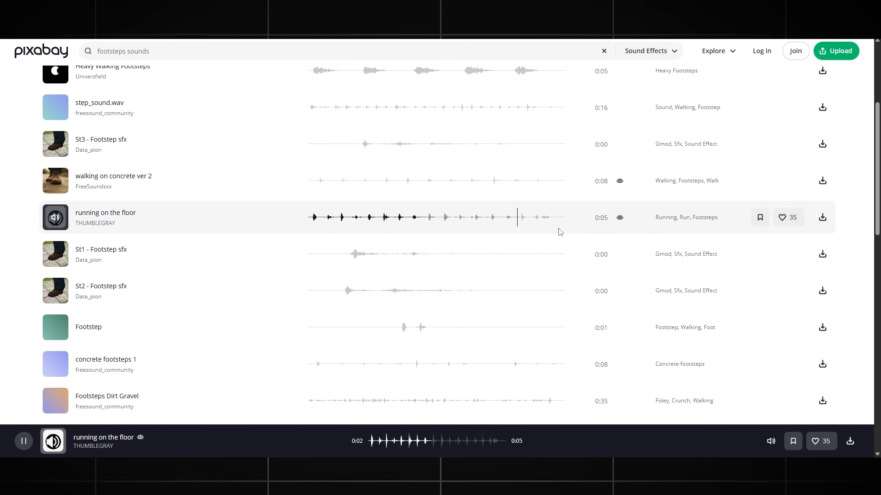
left_click(822, 218)
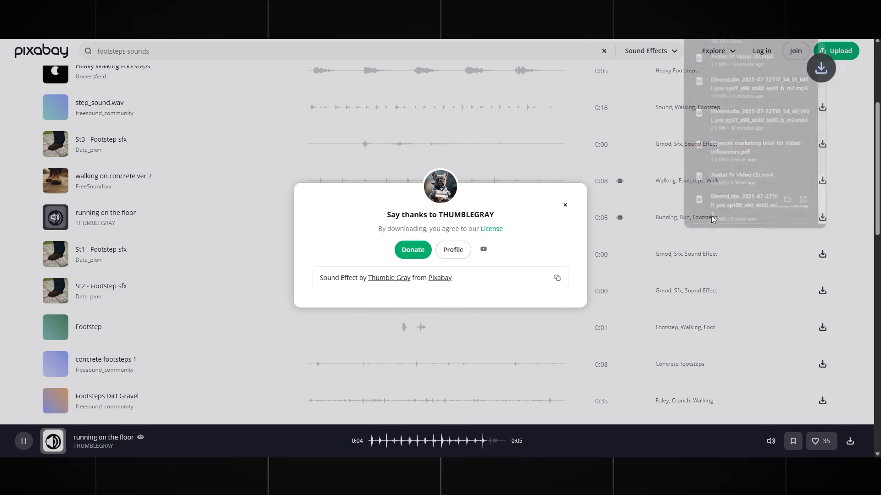
left_click(566, 205)
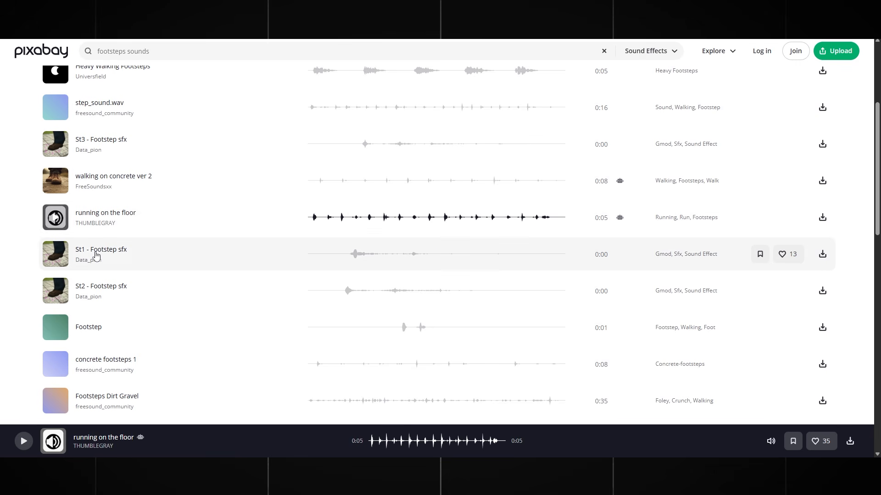
left_click(56, 291)
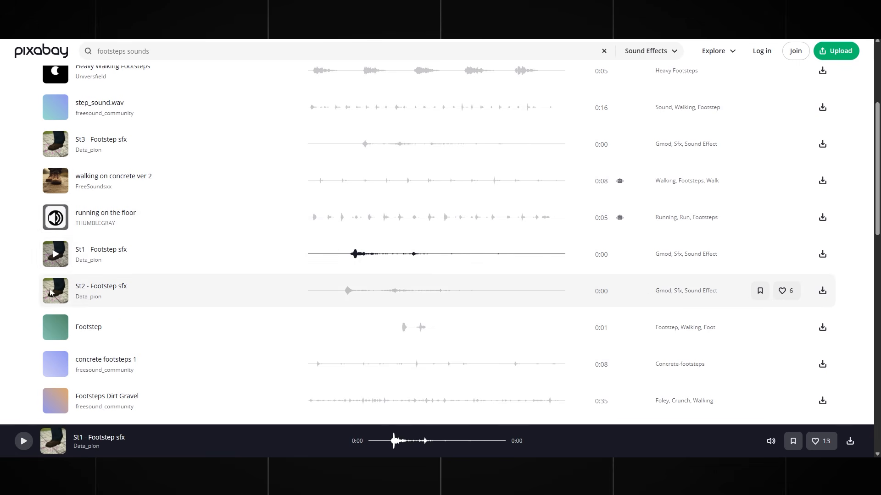
scroll(17, 286, "down", 1)
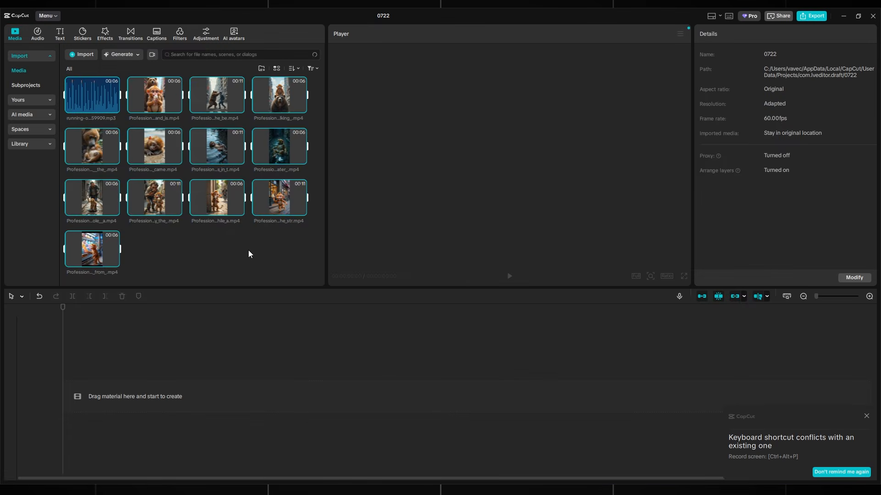
Step: Switch to CapCut and place the first six story clips on the timeline in order, from the ice-cream display through the sewer scene
left_click(249, 250)
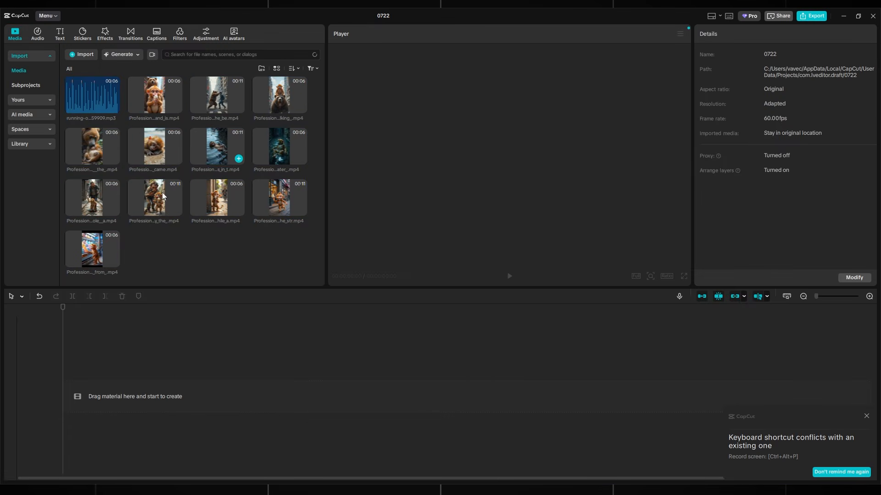
left_click_drag(76, 284, 286, 93)
left_click(193, 254)
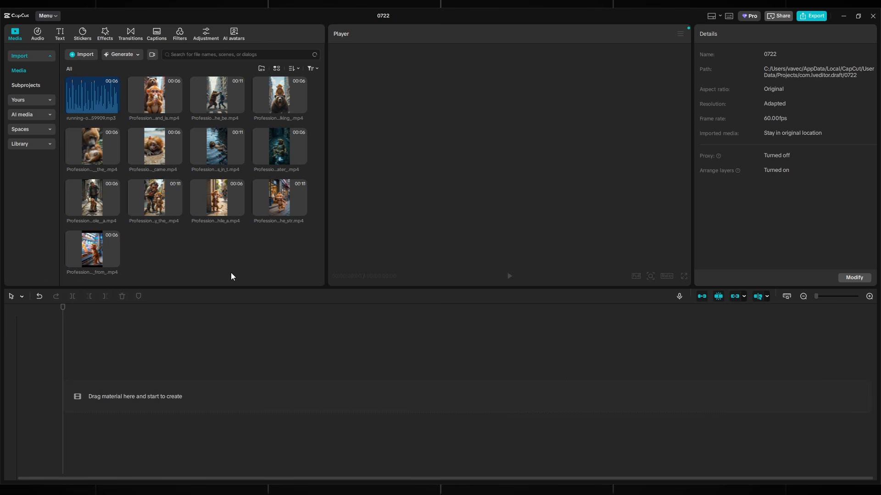
left_click_drag(92, 250, 124, 396)
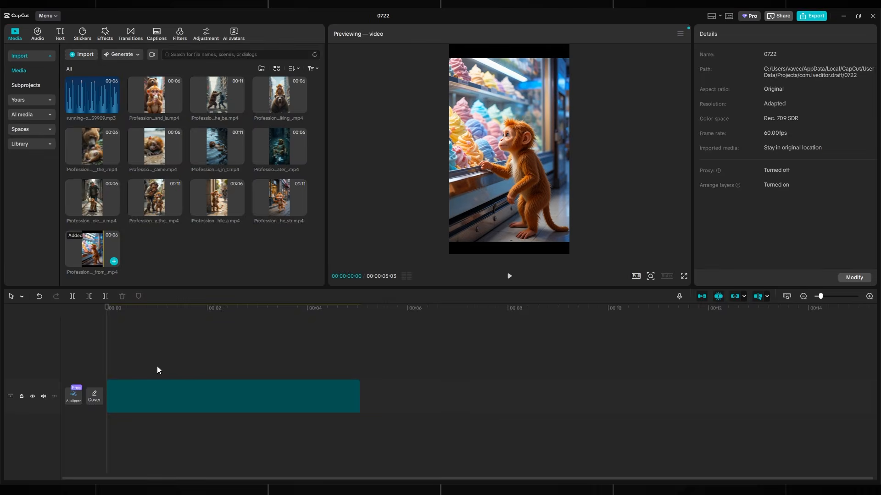
left_click_drag(279, 198, 373, 400)
scroll(275, 355, "down", 3)
left_click(244, 351)
left_click_drag(217, 198, 317, 400)
left_click_drag(154, 198, 387, 403)
left_click_drag(92, 197, 522, 400)
left_click_drag(280, 146, 514, 399)
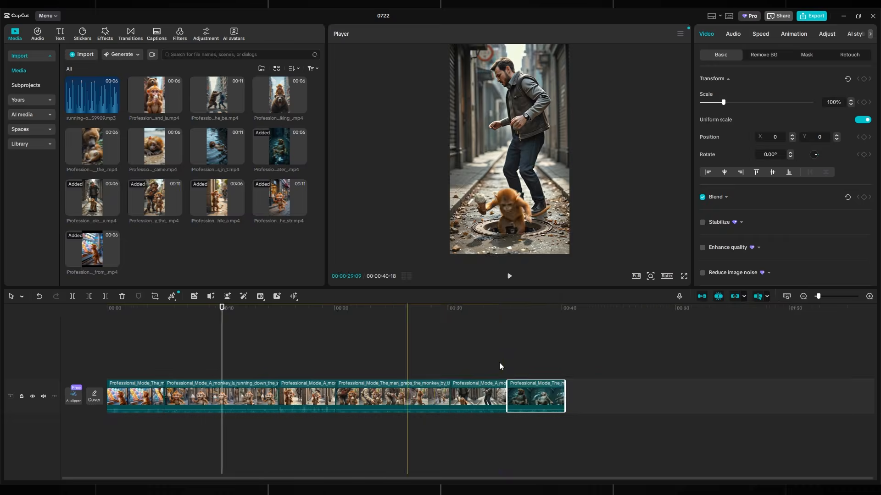
Step: Append the remaining six clips in story order, from the monkey floating unconscious through the monkey and bear with ice cream
left_click_drag(217, 147, 364, 399)
left_click_drag(155, 146, 440, 366)
left_click_drag(92, 146, 455, 399)
left_click_drag(280, 95, 485, 399)
left_click_drag(217, 95, 528, 398)
left_click_drag(155, 95, 584, 398)
Step: Trim the beginning of the first clip and cut off the end of the monkey running clip
left_click(415, 348)
left_click_drag(414, 349, 114, 370)
key("q")
left_click(125, 367)
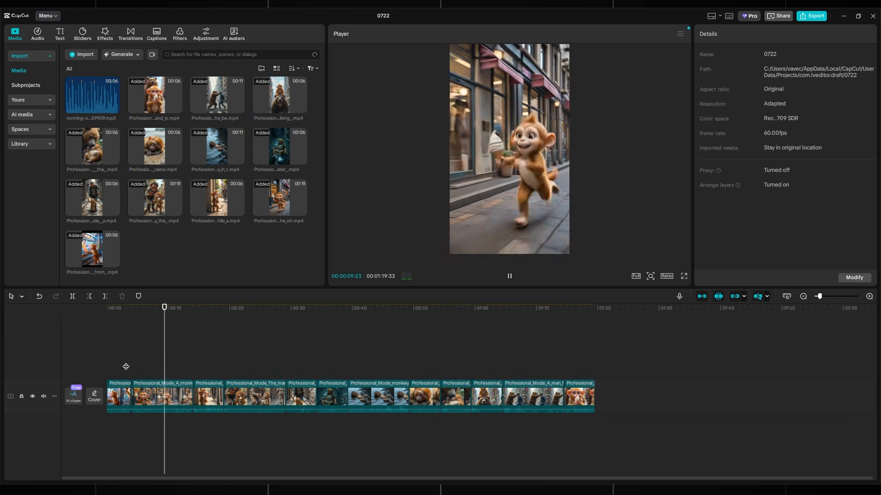
key("w")
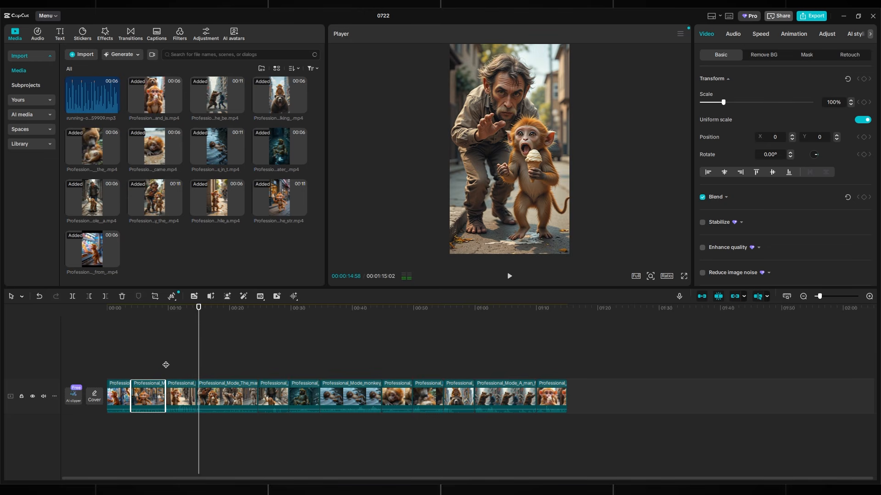
Step: Play back the third clip and trim the beginning of the clip where the man grabs the monkey
left_click(190, 358)
left_click(185, 359)
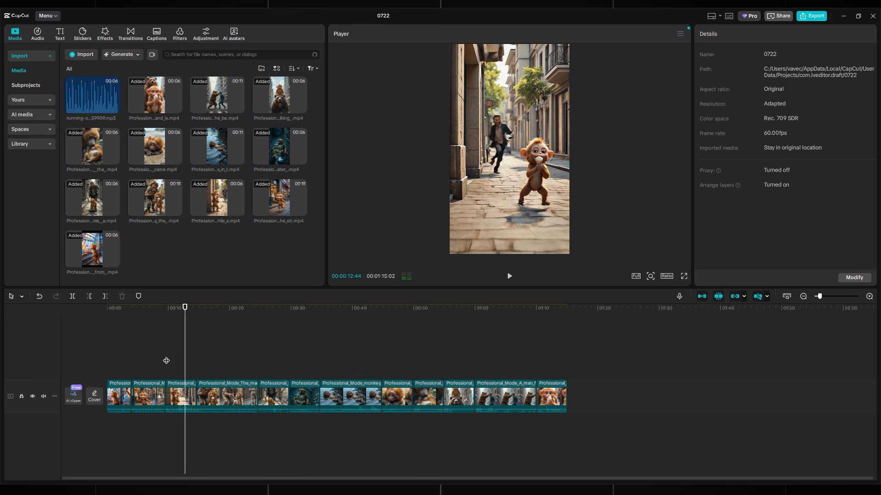
key("space")
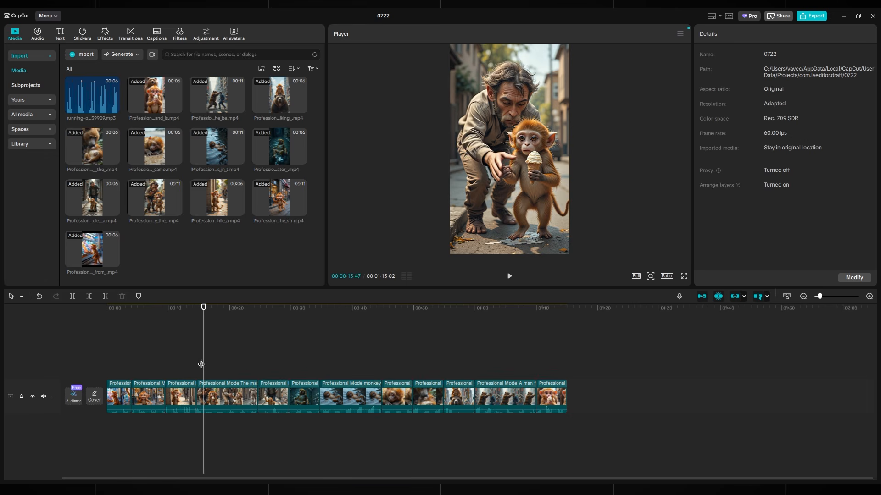
left_click_drag(200, 395, 208, 397)
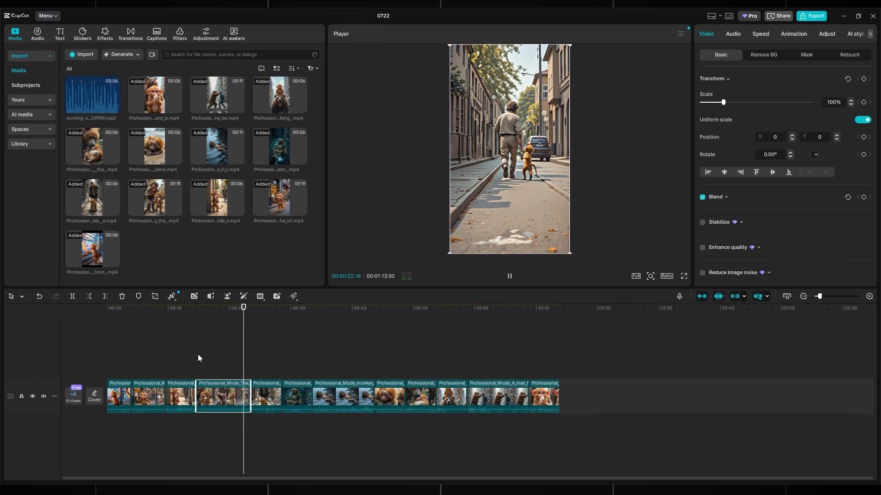
Step: Play through the man-and-monkey clip and trim the beginning of the manhole clip that follows it
key("space")
key("space")
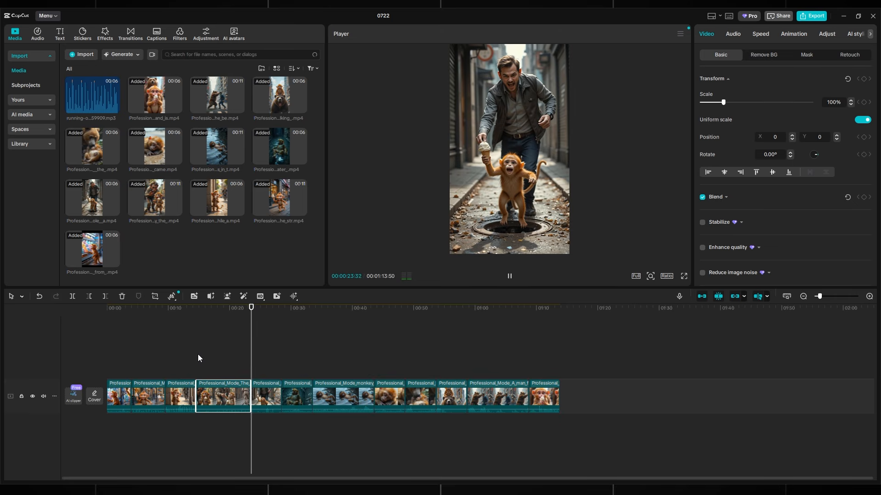
key("space")
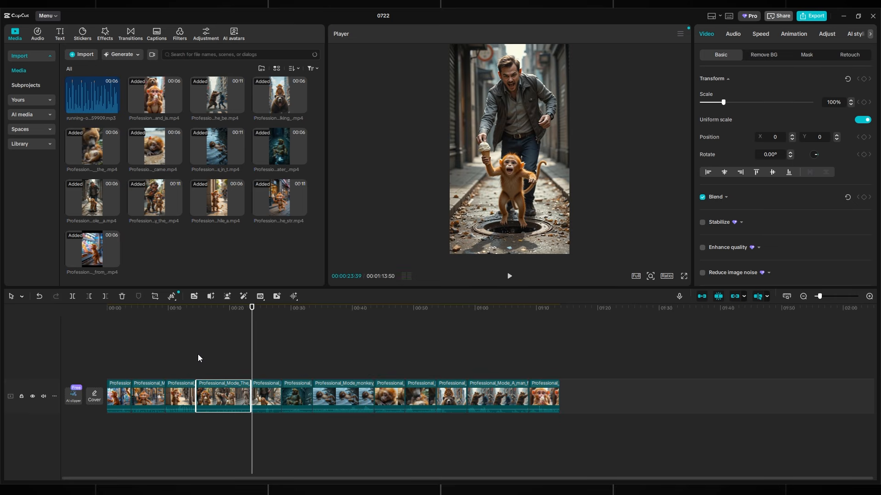
left_click(260, 363)
scroll(264, 390, "up", 3, "ctrl")
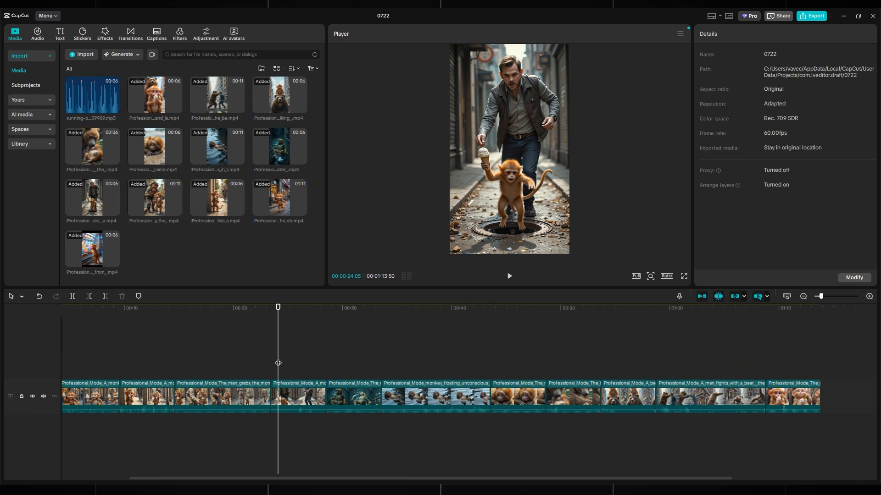
left_click_drag(271, 402, 279, 401)
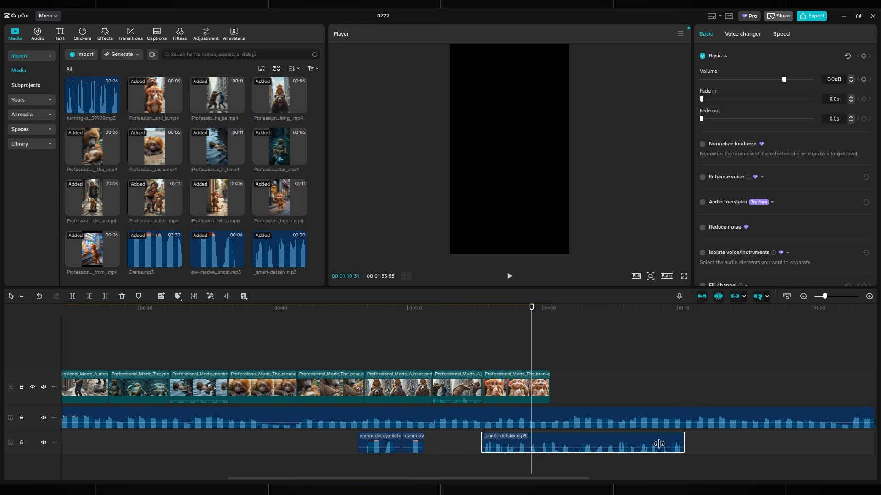
Step: Shorten the _smeh-detskiy.mp3 audio so it ends just before the final video clip does, and play back the ending
left_click_drag(541, 444, 532, 443)
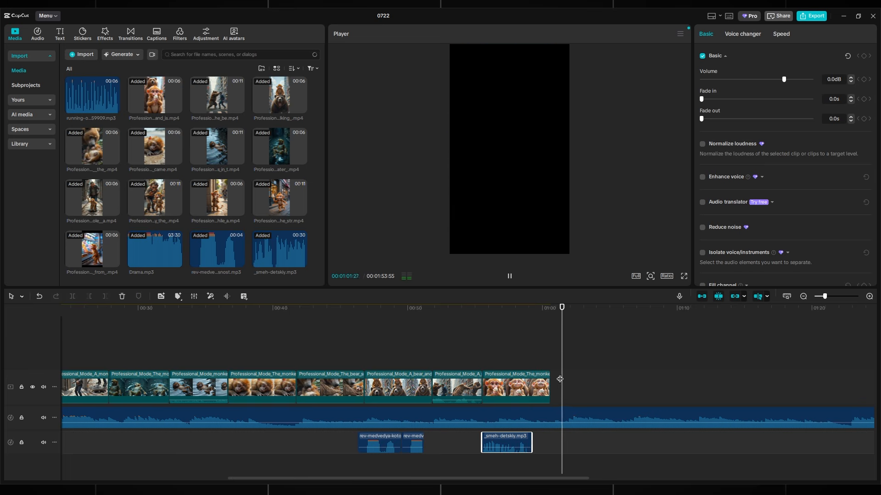
left_click(531, 352)
key("space")
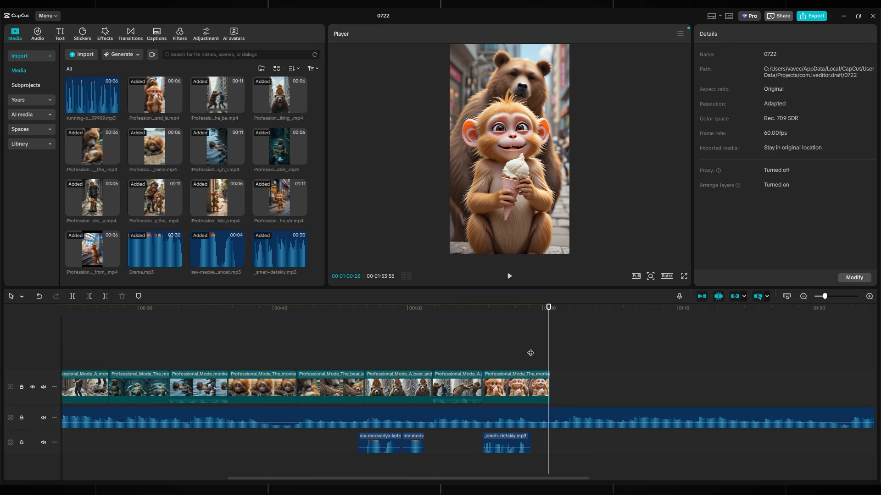
Step: Scale down the closing text "Goodness knows how to forgive. But if you didn't give it a chance, all that's left is revenge."
left_click(580, 391)
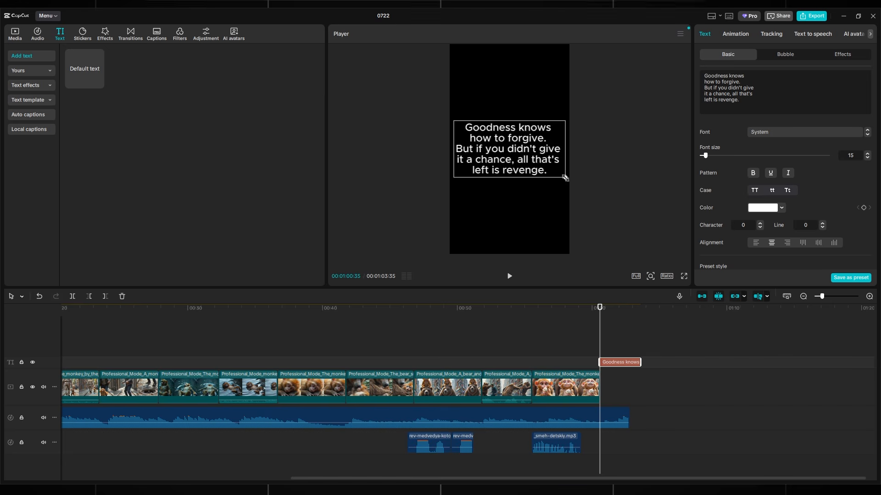
left_click_drag(564, 177, 557, 174)
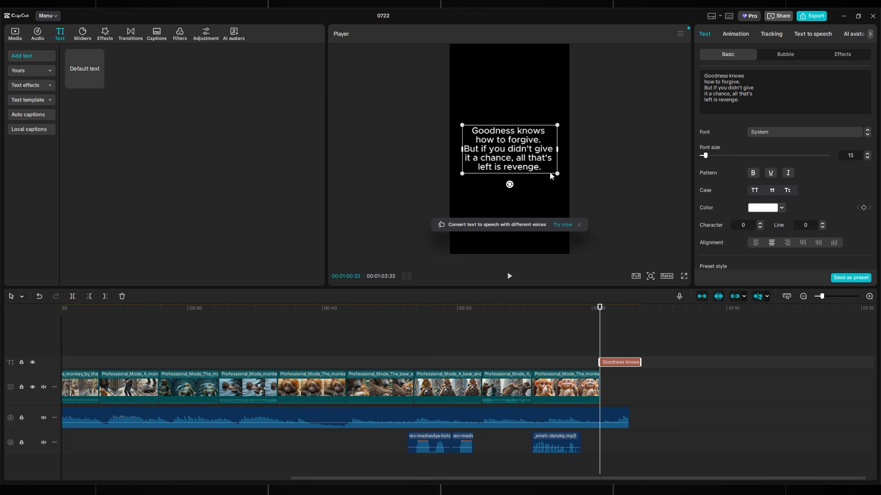
left_click(580, 224)
Step: Review the assembled video along the whole timeline, from the opening clip through the closing text
left_click_drag(598, 308, 191, 385)
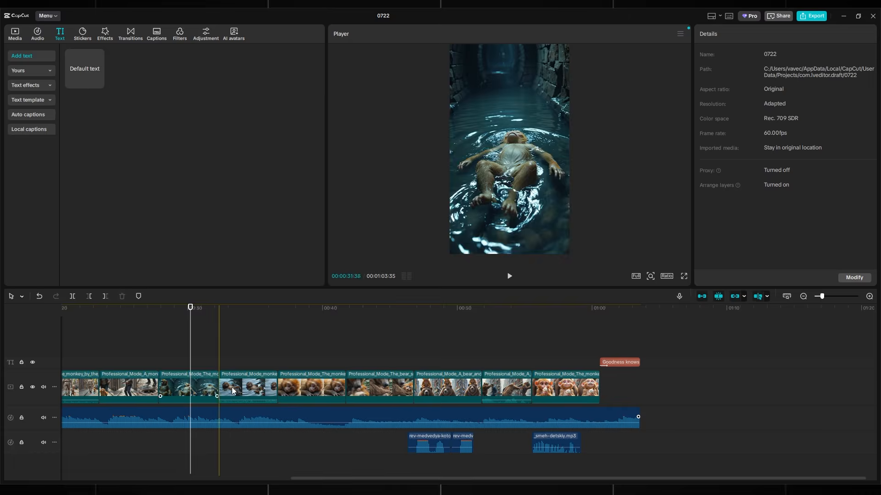
scroll(331, 429, "down", 5)
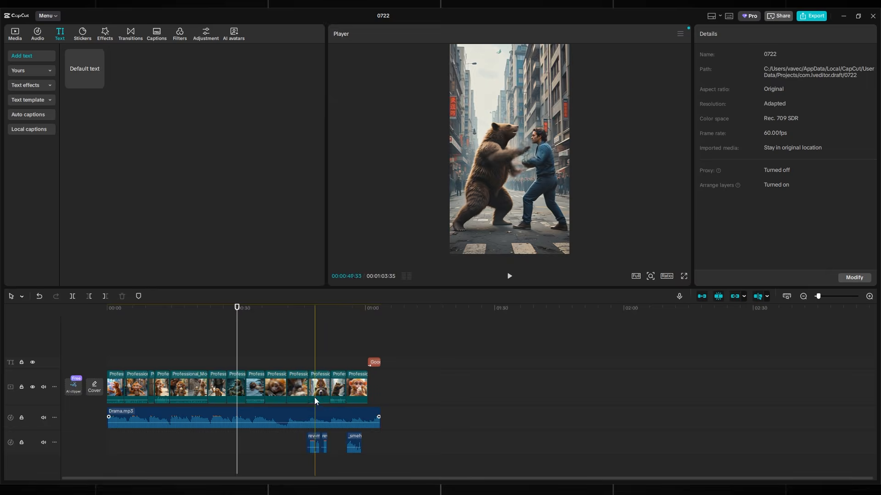
left_click(124, 353)
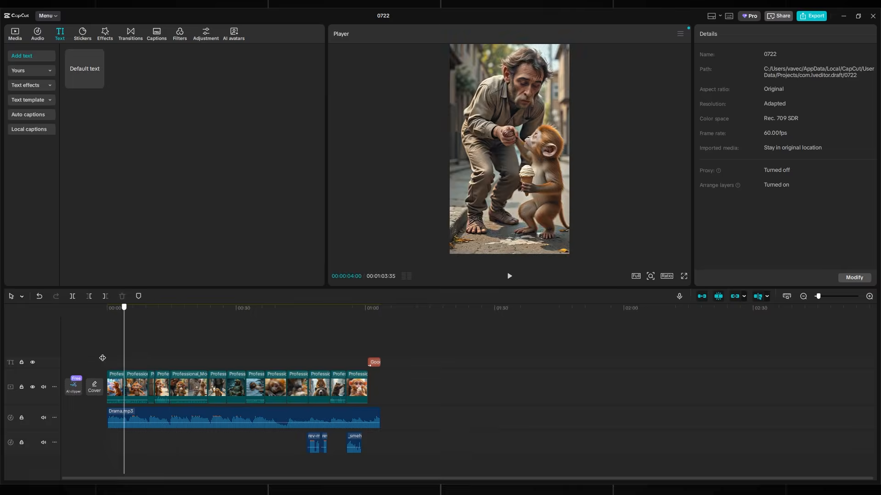
left_click_drag(178, 360, 375, 360)
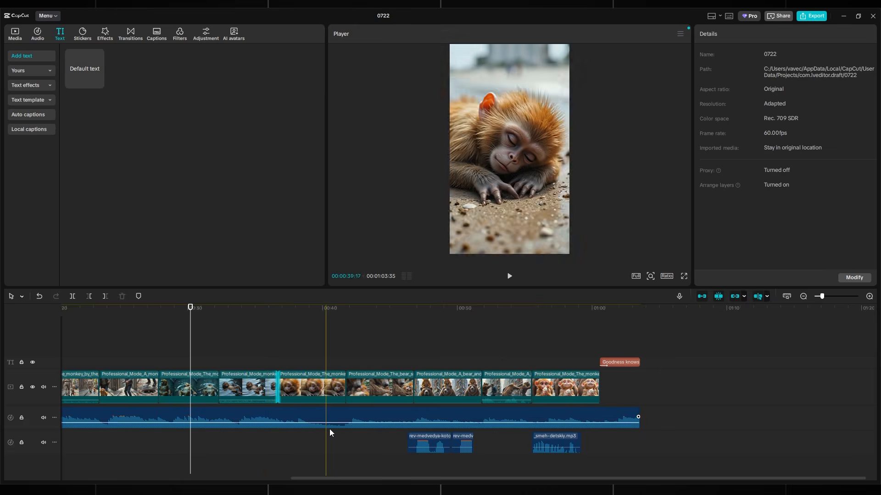
scroll(330, 429, "down", 5)
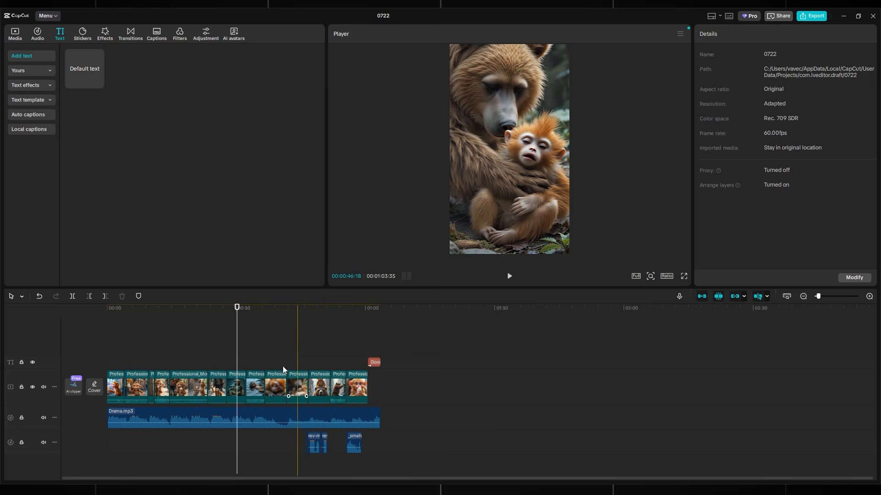
left_click_drag(238, 342, 380, 361)
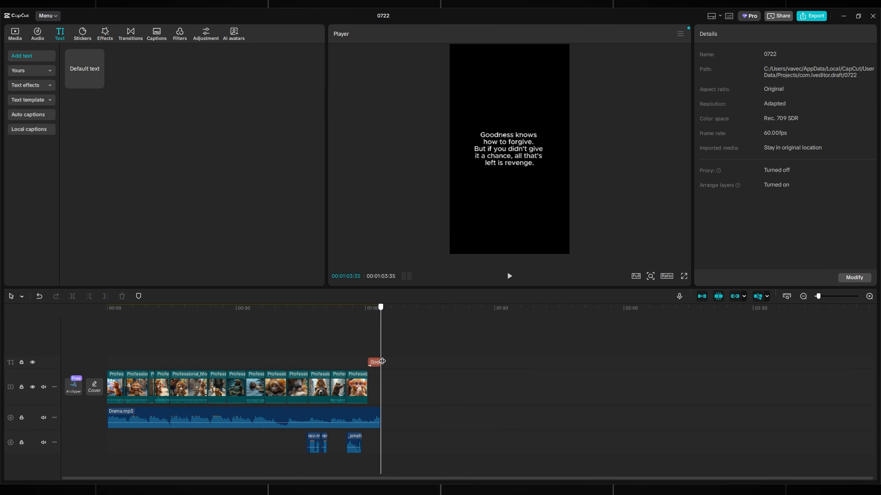
left_click_drag(314, 361, 107, 367)
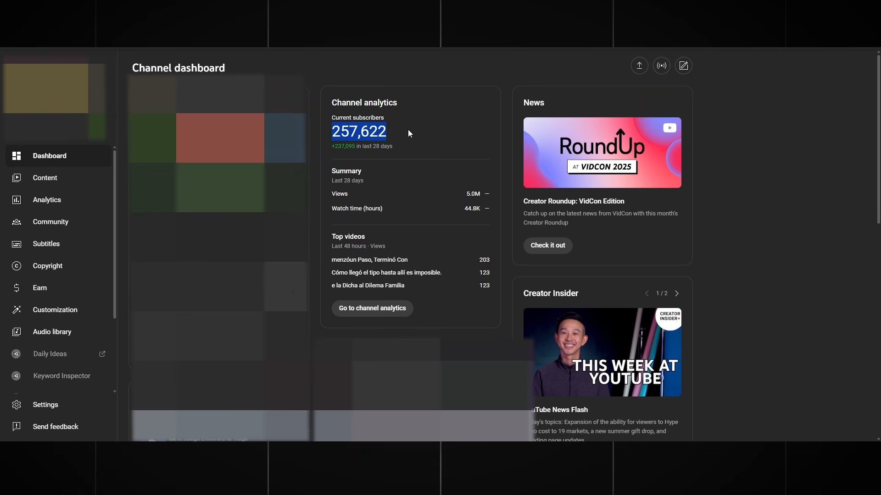
left_click_drag(410, 133, 379, 131)
key("F5")
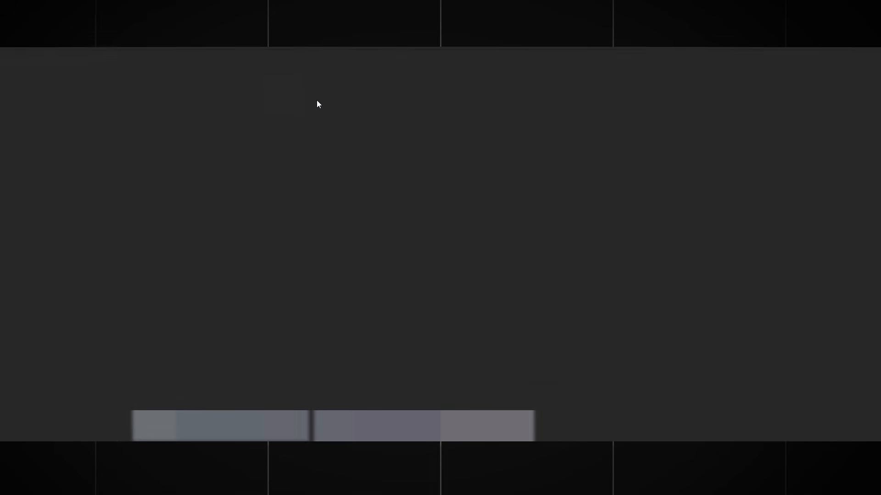
left_click_drag(358, 131, 414, 132)
left_click(363, 166)
Step: Add the channel keywords "cute story monkey", "story monkey", "adventure" and "monkey video" in the channel's basic info settings
left_click(46, 406)
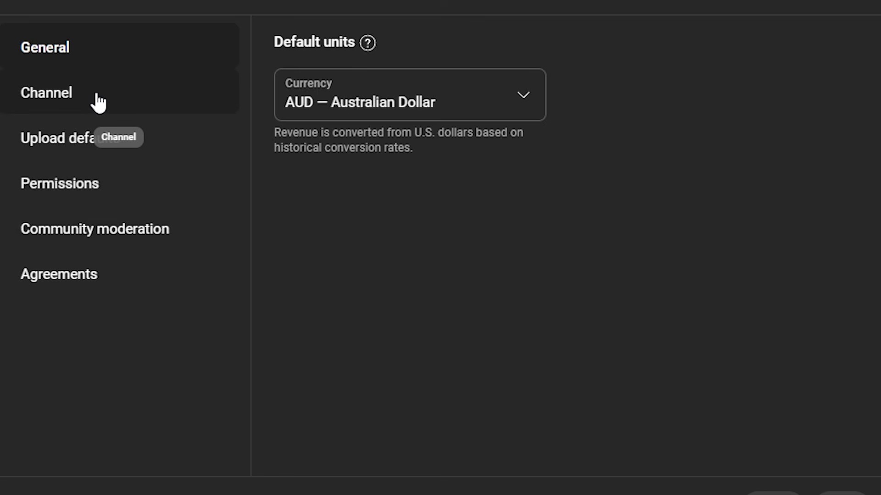
left_click(98, 103)
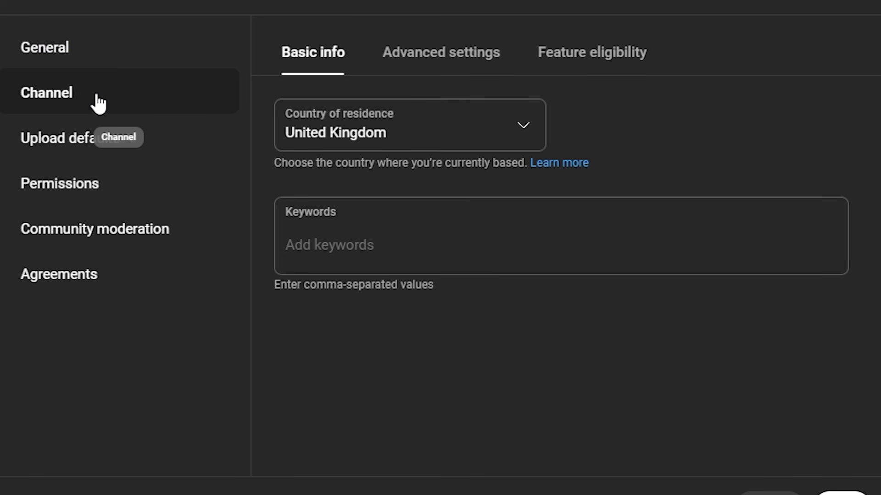
left_click(456, 250)
type("cute story monkey,story")
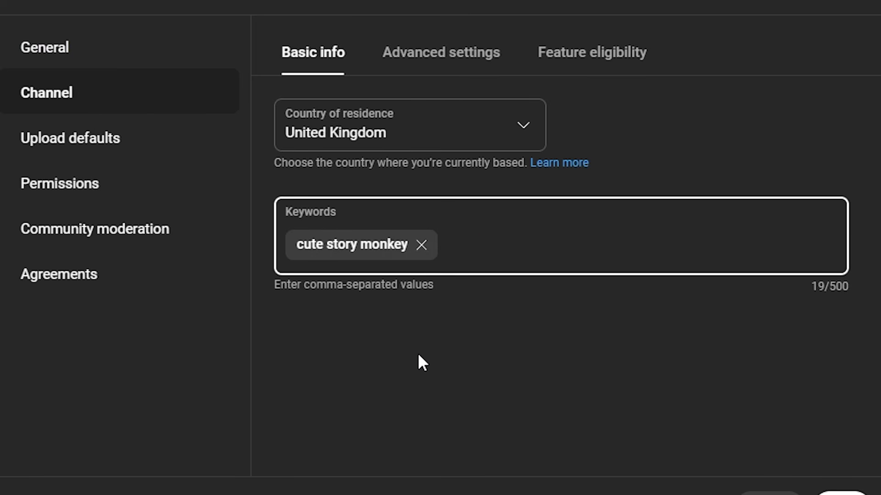
type(" monkey,adventure,monkey video,")
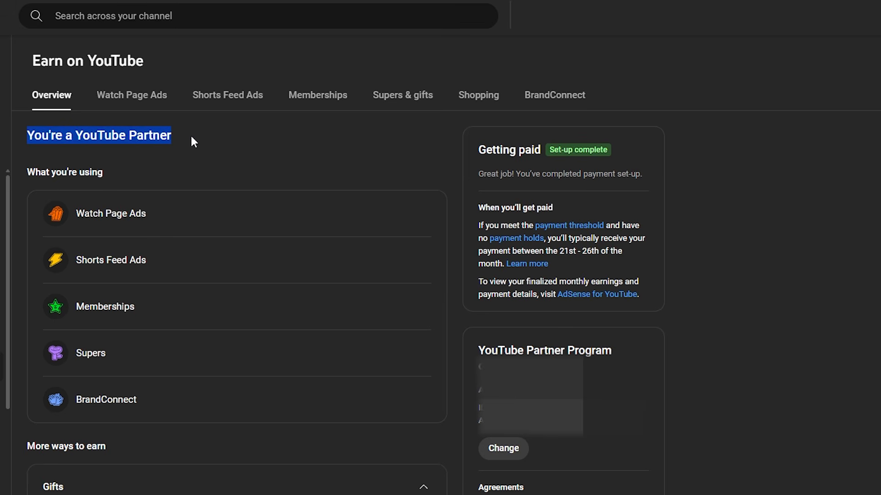
Step: Examine the Earn options: Watch Page Ads, Shorts Feed Ads, Memberships, Supers & gifts, Shopping and BrandConnect
left_click(196, 136)
left_click(99, 212)
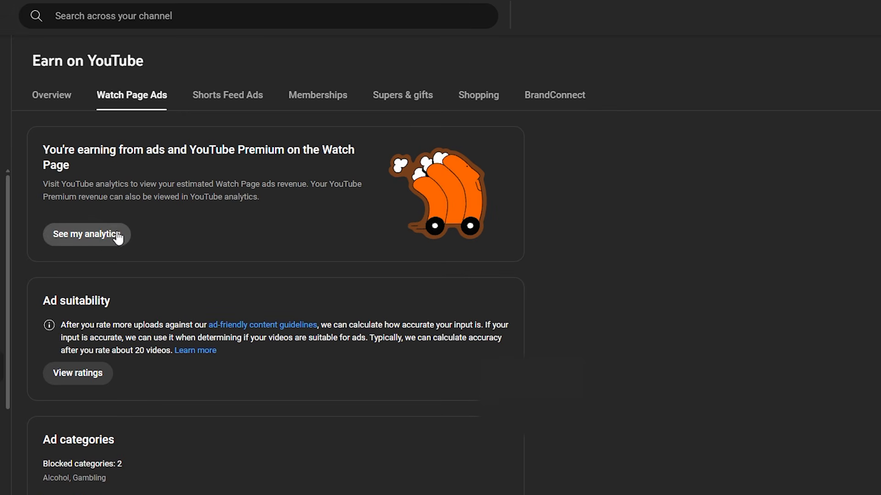
left_click(215, 106)
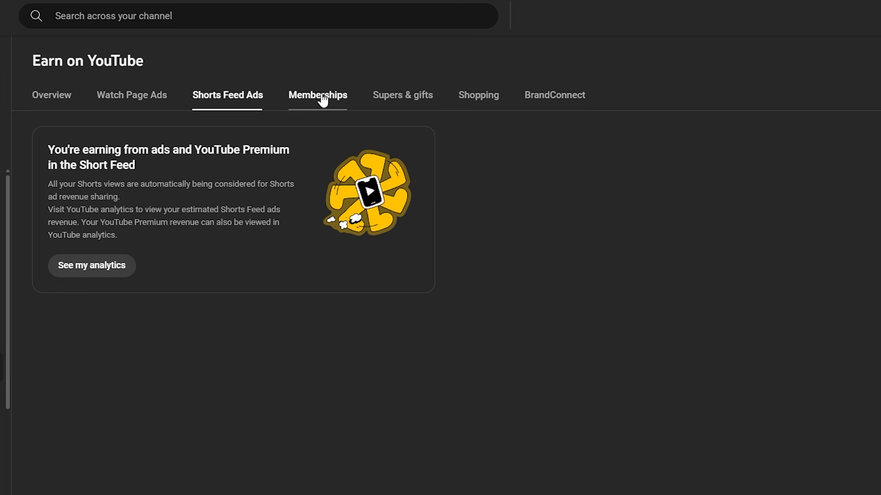
left_click(322, 99)
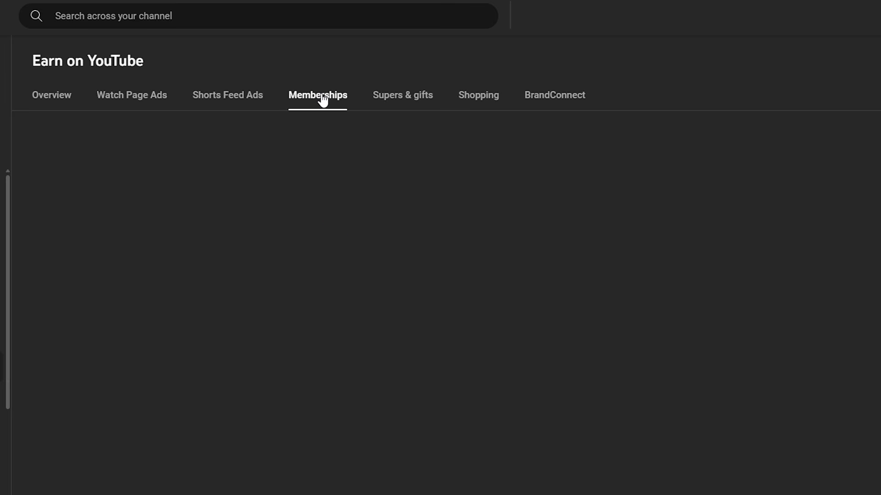
left_click(409, 98)
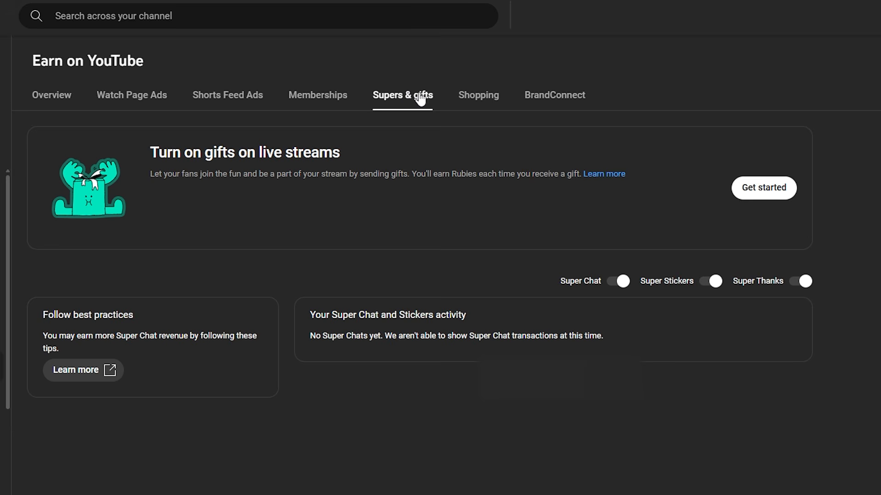
left_click(470, 100)
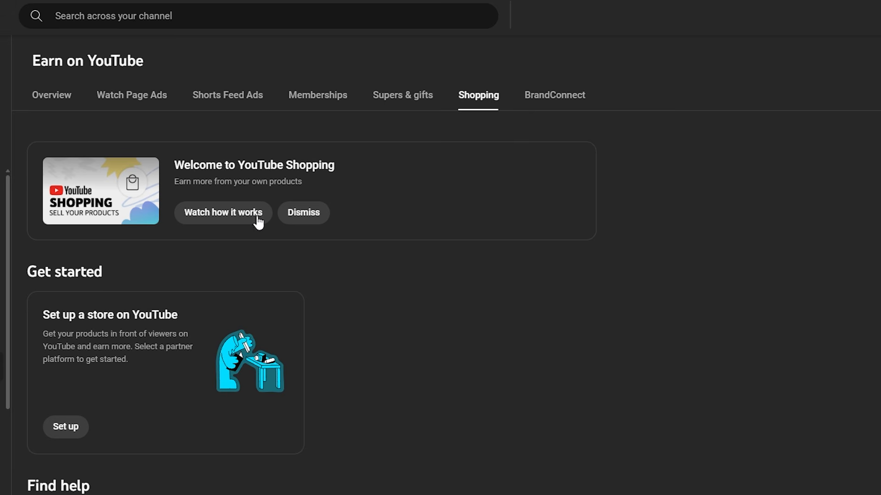
left_click(546, 101)
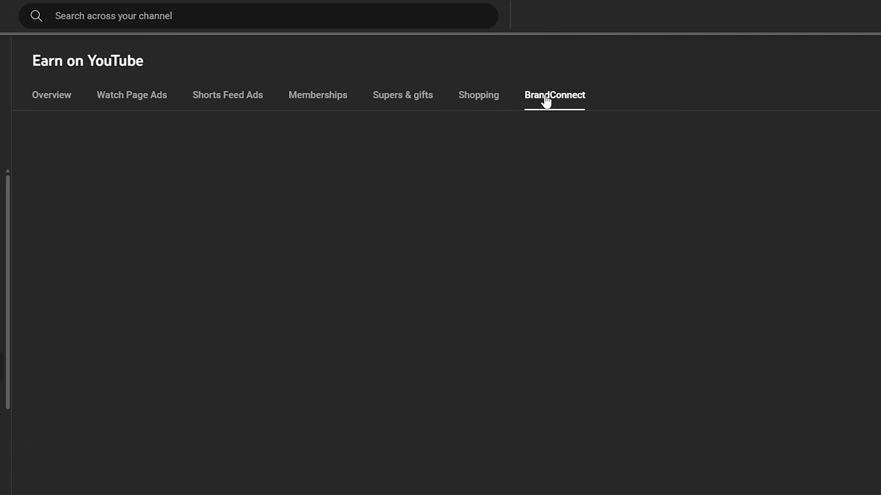